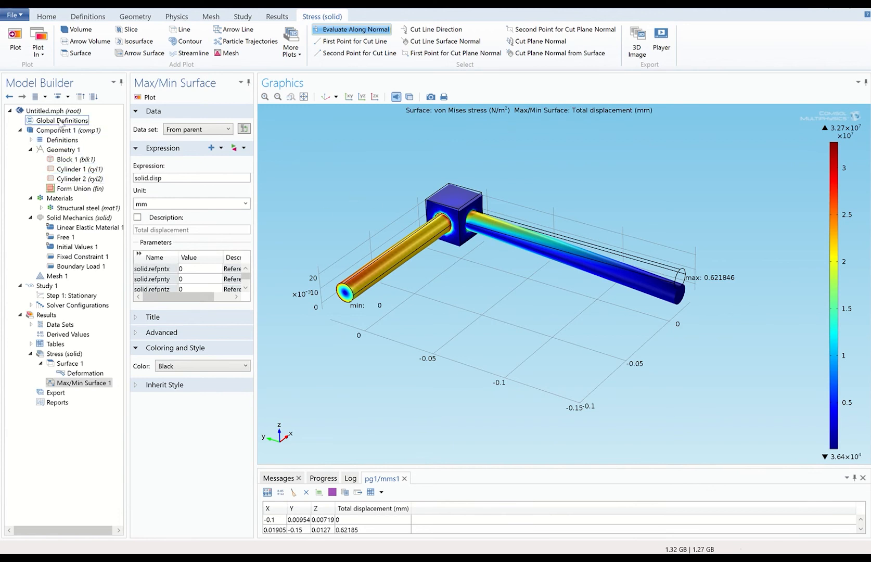
# Add global parameter Rod1_Length = 100 [mm], then select Cylinder 1 in the geometry.
pyautogui.rightClick(68, 122)
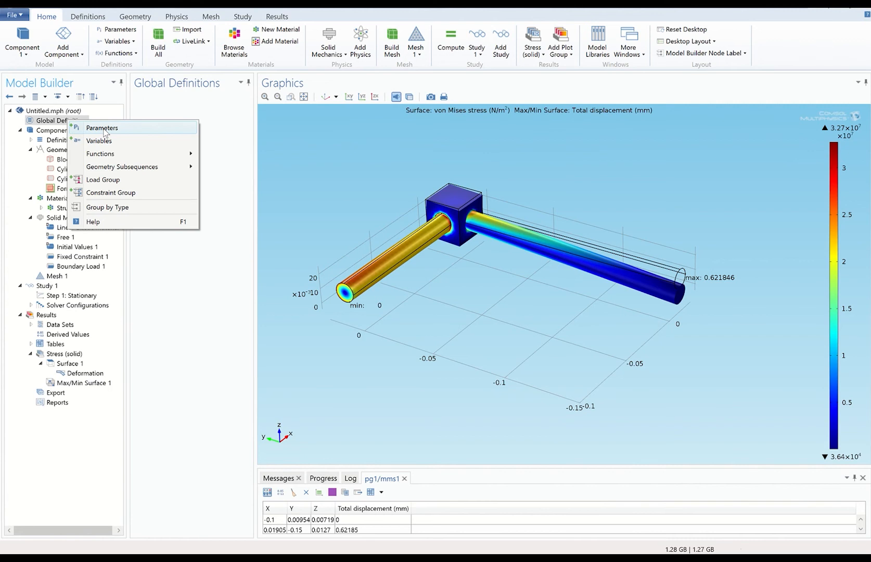
pyautogui.click(103, 129)
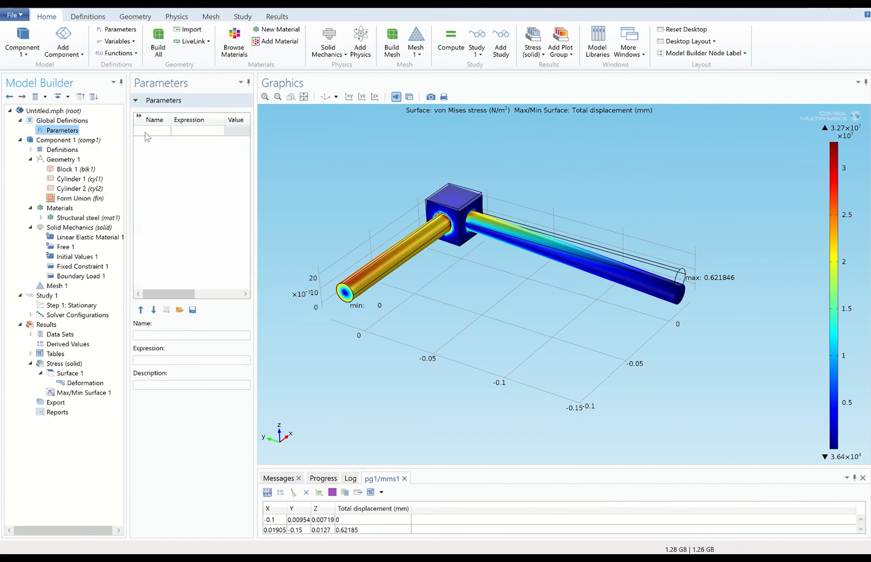
pyautogui.click(146, 132)
pyautogui.click(145, 132)
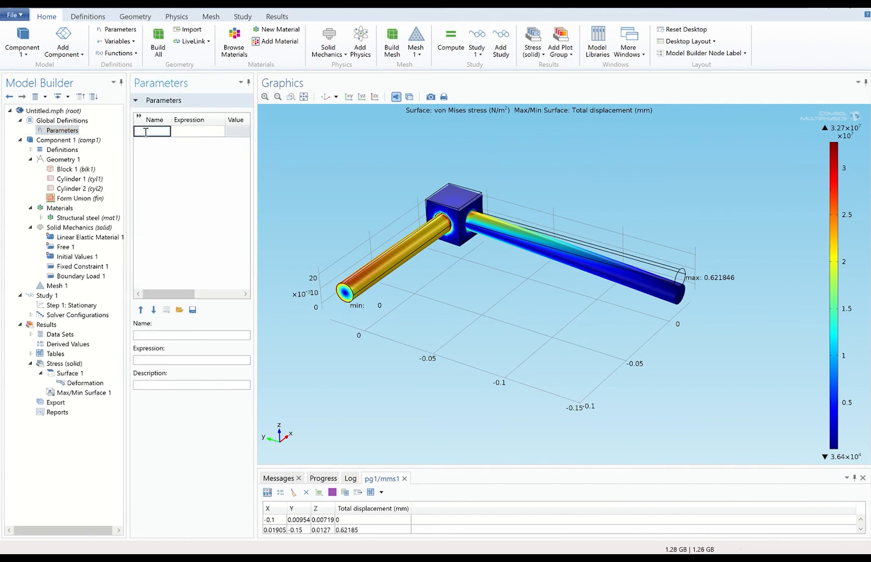
pyautogui.write('Rod')
pyautogui.write('1_L')
pyautogui.write('en')
pyautogui.write('gth')
pyautogui.click(183, 132)
pyautogui.click(189, 129)
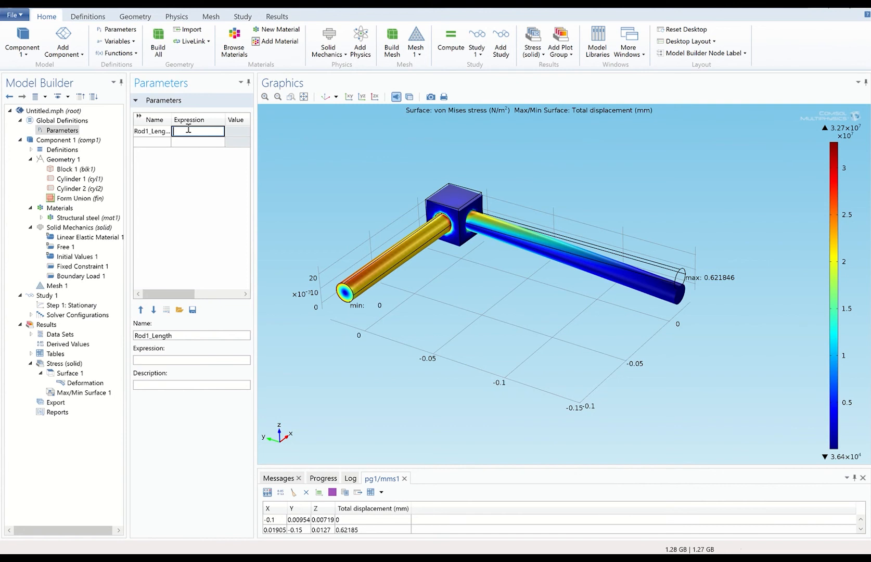
pyautogui.write('100 [mm')
pyautogui.press('Return')
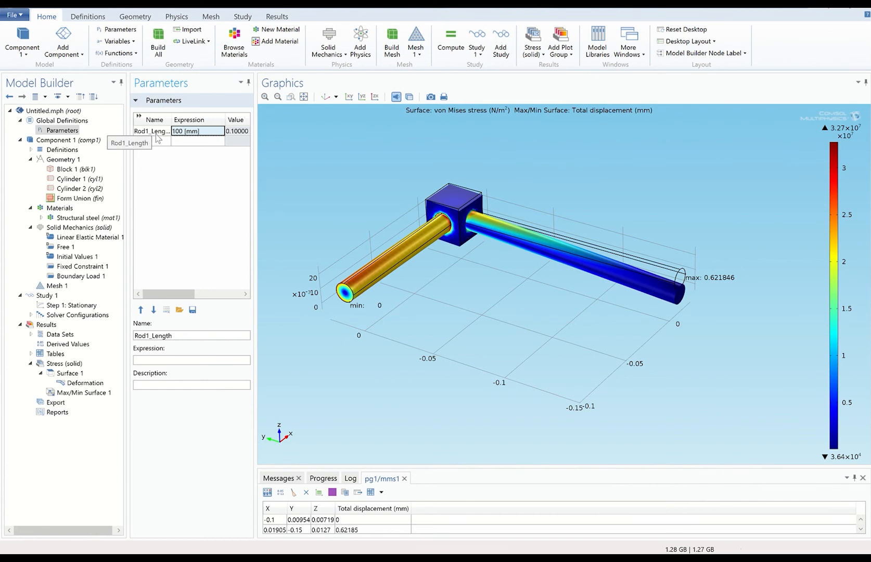
pyautogui.click(72, 179)
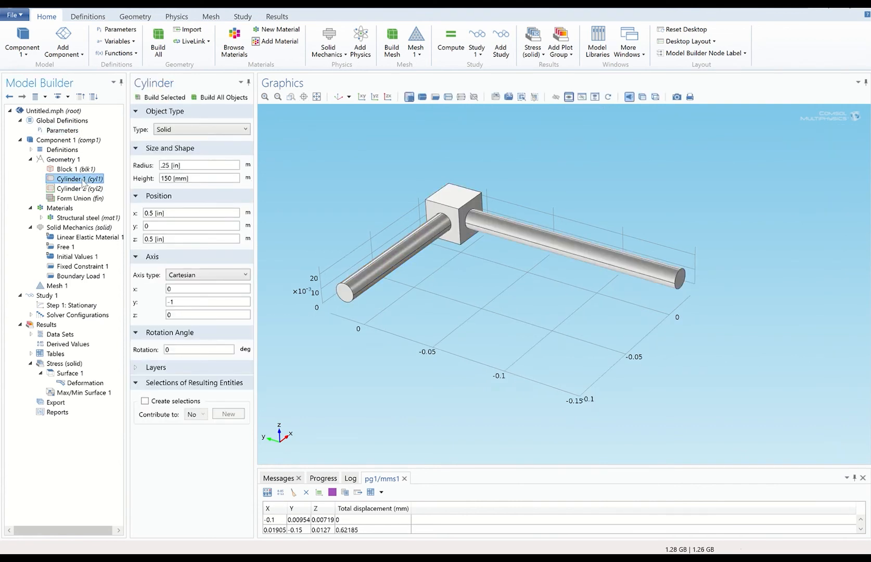
# Replace Cylinder 1's 150 [mm] height with Rod1_Length and rebuild all geometry objects.
pyautogui.click(156, 97)
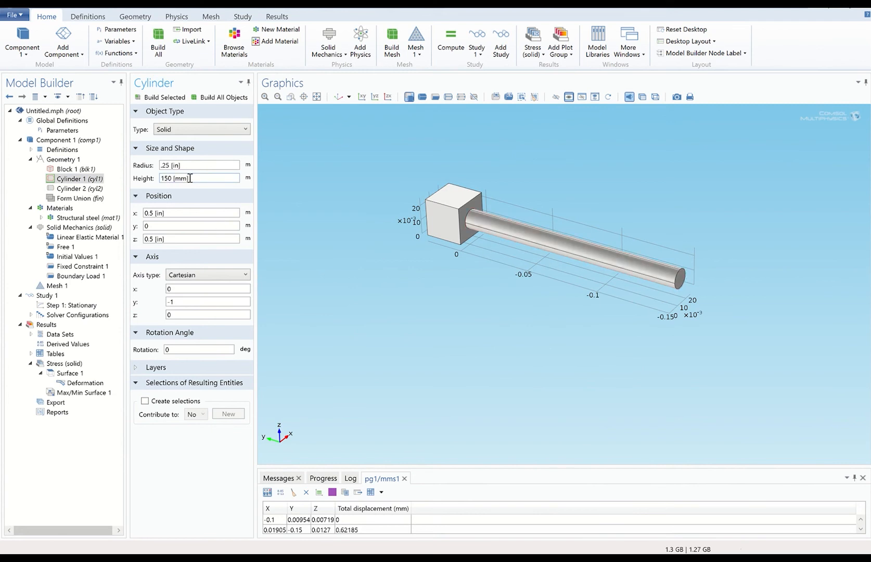
pyautogui.moveTo(189, 178); pyautogui.dragTo(161, 182)
pyautogui.write('Rod1_Length')
pyautogui.click(160, 98)
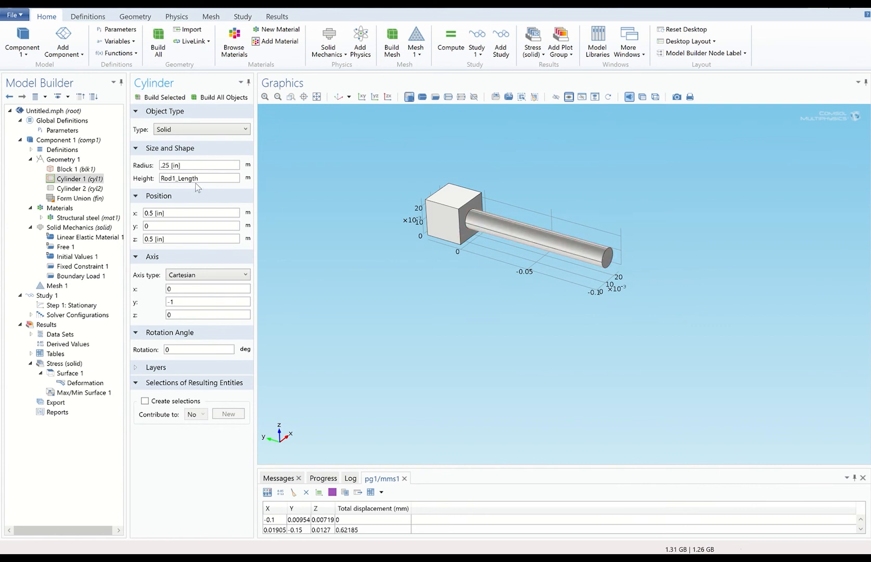
pyautogui.click(72, 131)
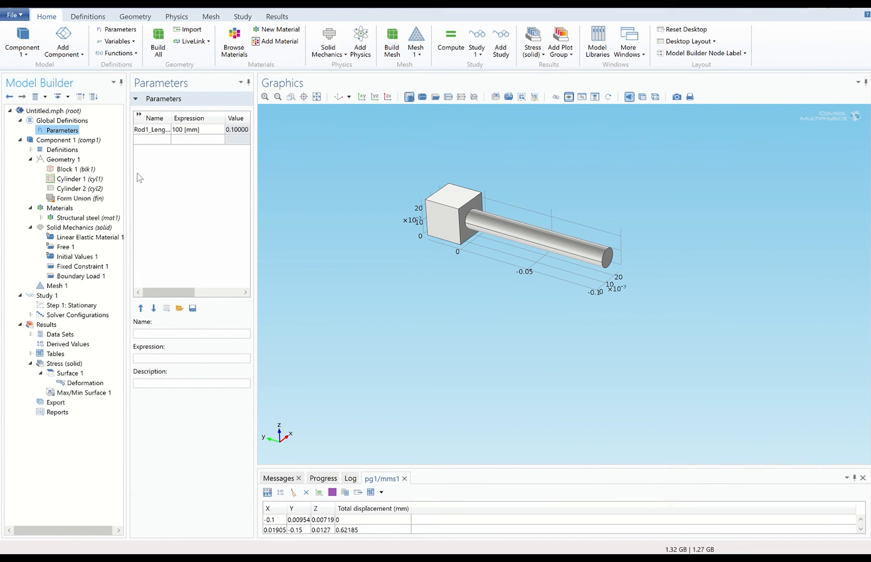
pyautogui.click(81, 180)
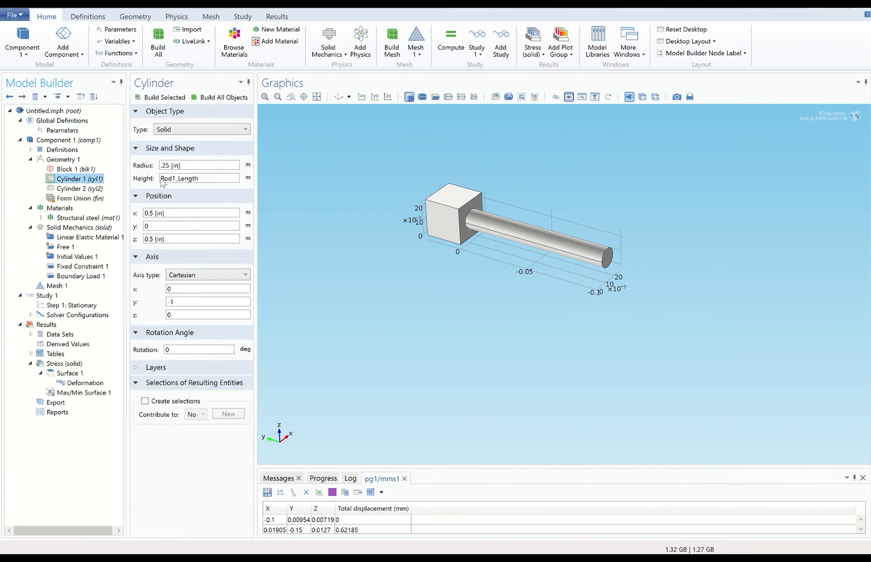
pyautogui.click(207, 101)
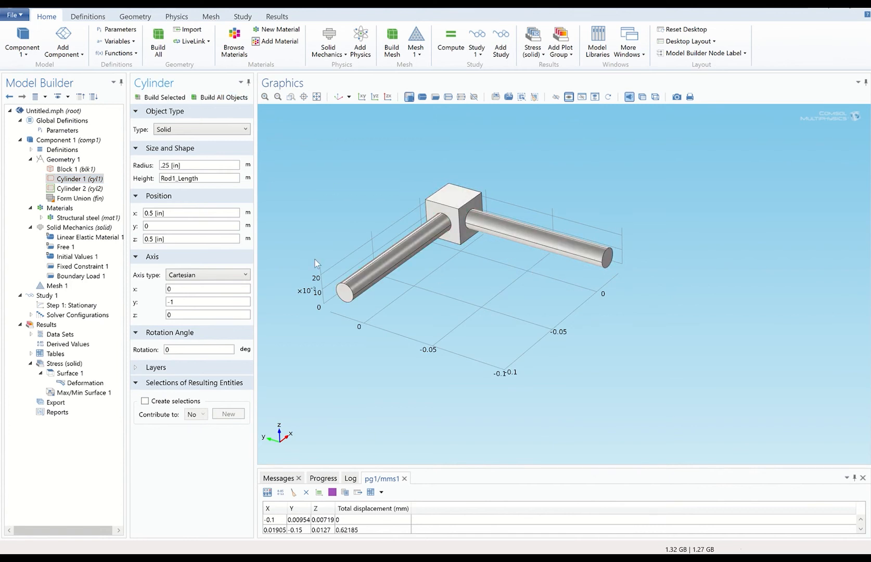
# Check the study, Structural steel, fixed face and -30 N load, then build the Normal-size mesh.
pyautogui.click(46, 296)
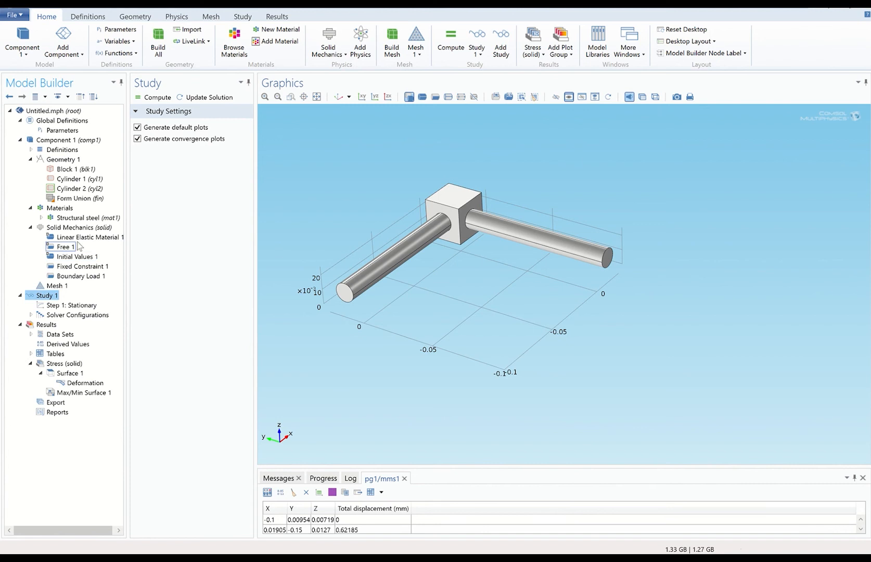
pyautogui.click(65, 209)
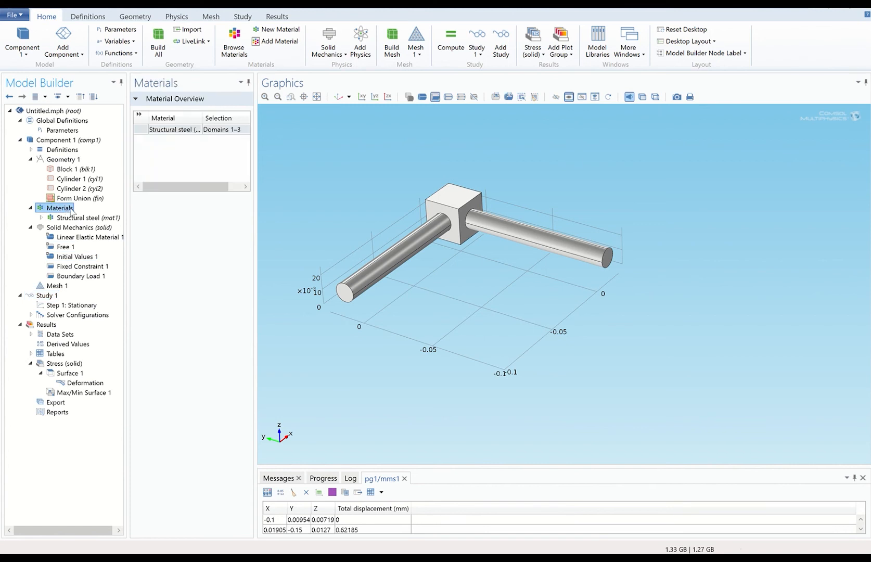
pyautogui.click(73, 219)
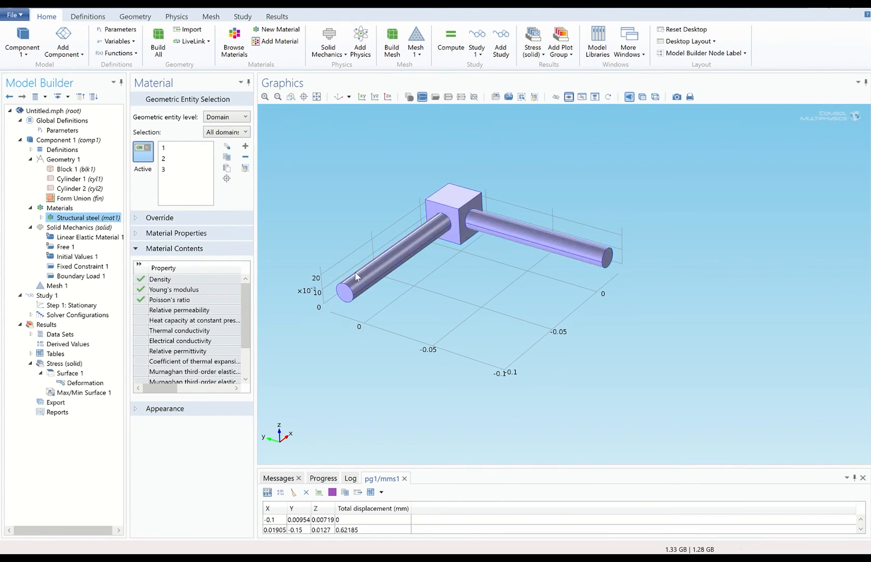
pyautogui.click(51, 287)
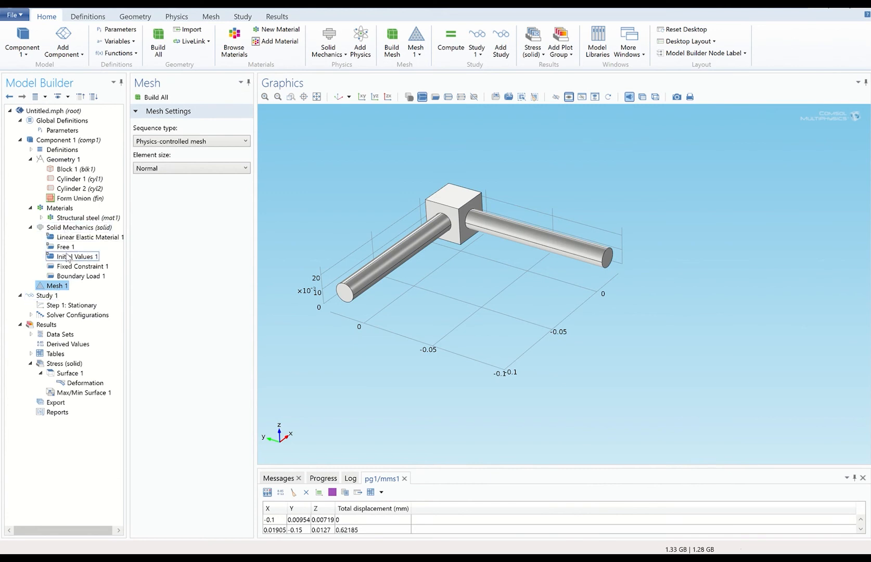
pyautogui.click(69, 268)
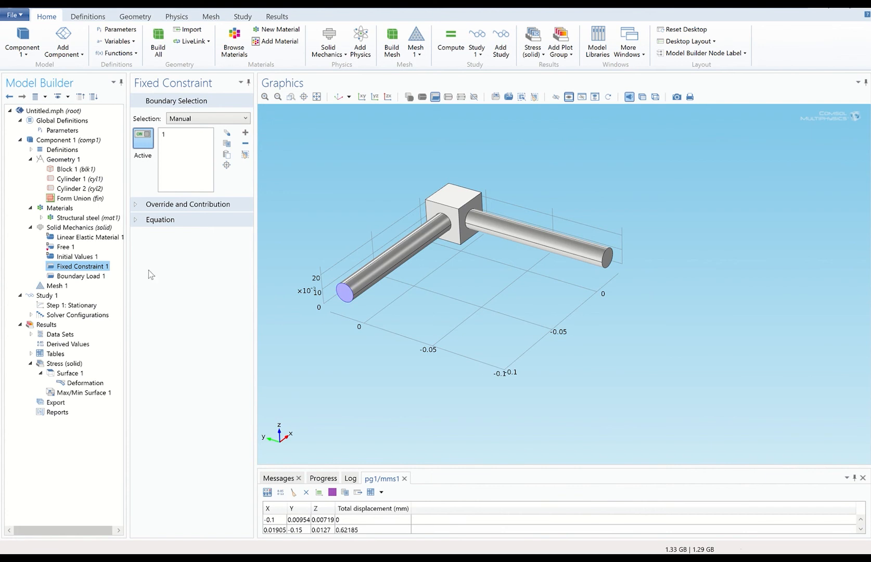
pyautogui.click(83, 276)
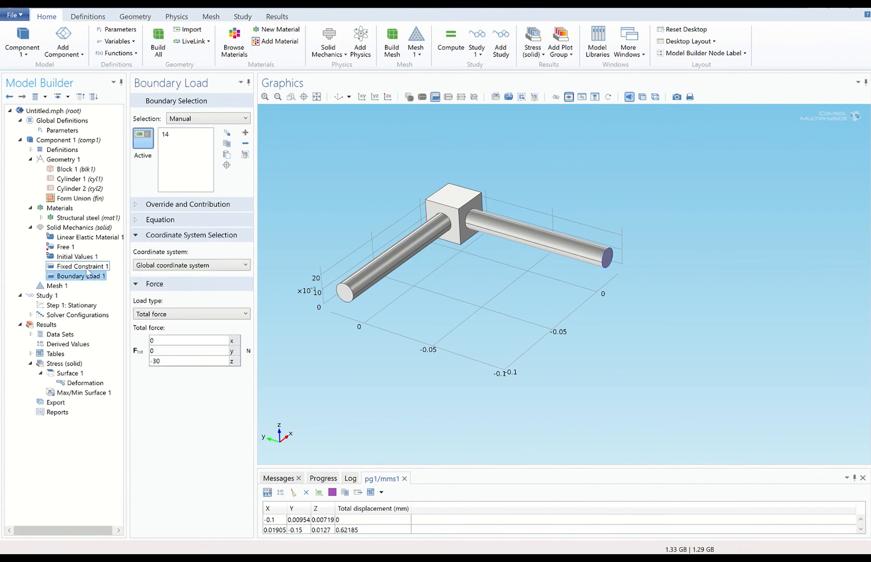
pyautogui.click(56, 287)
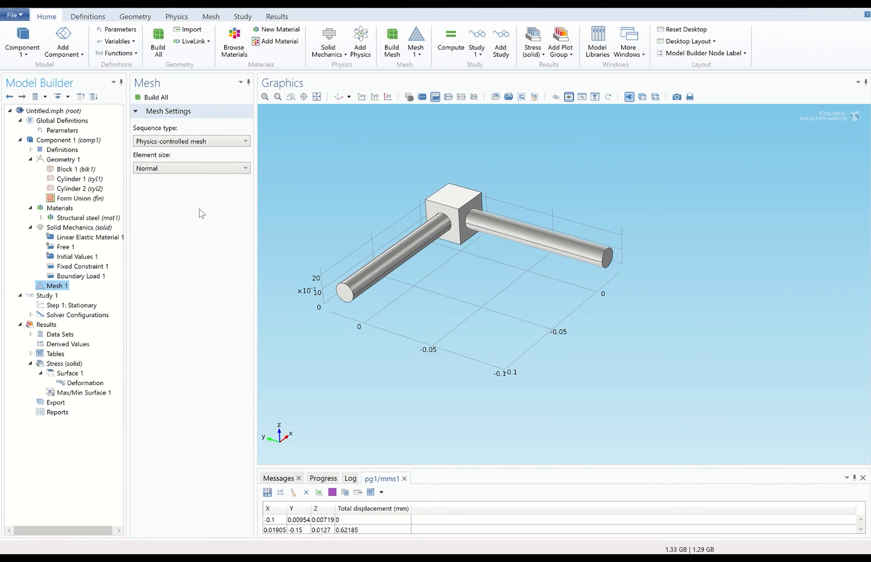
pyautogui.click(150, 99)
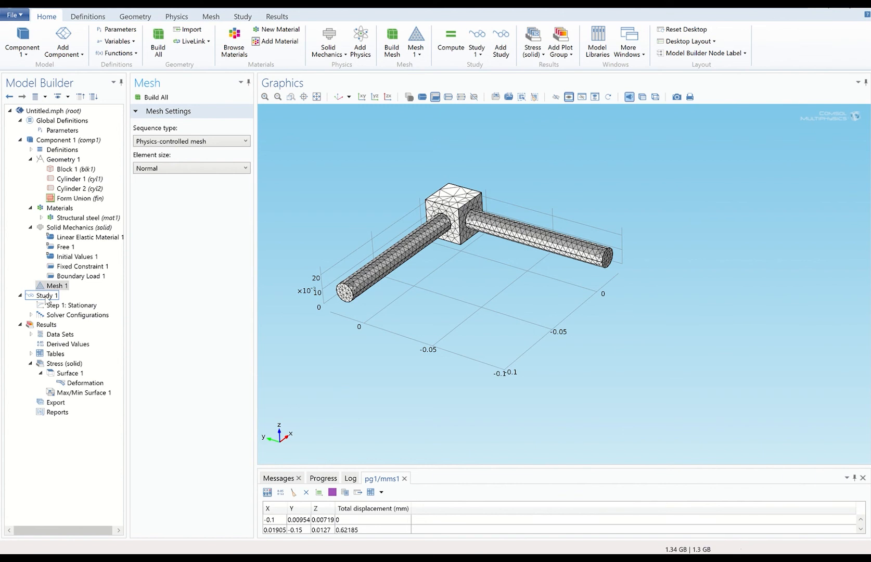
# Add a Parametric Sweep to Study 1 that sweeps Rod1_Length.
pyautogui.rightClick(48, 296)
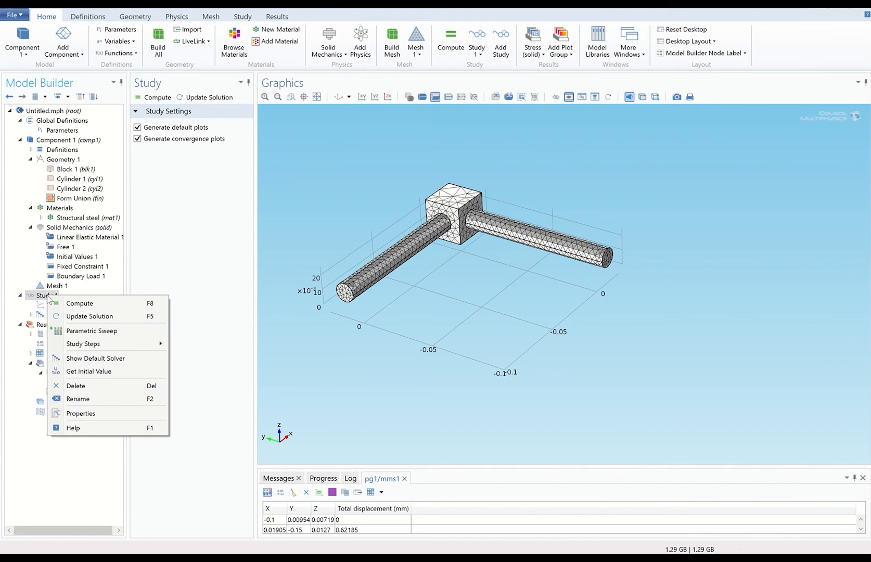
pyautogui.click(115, 332)
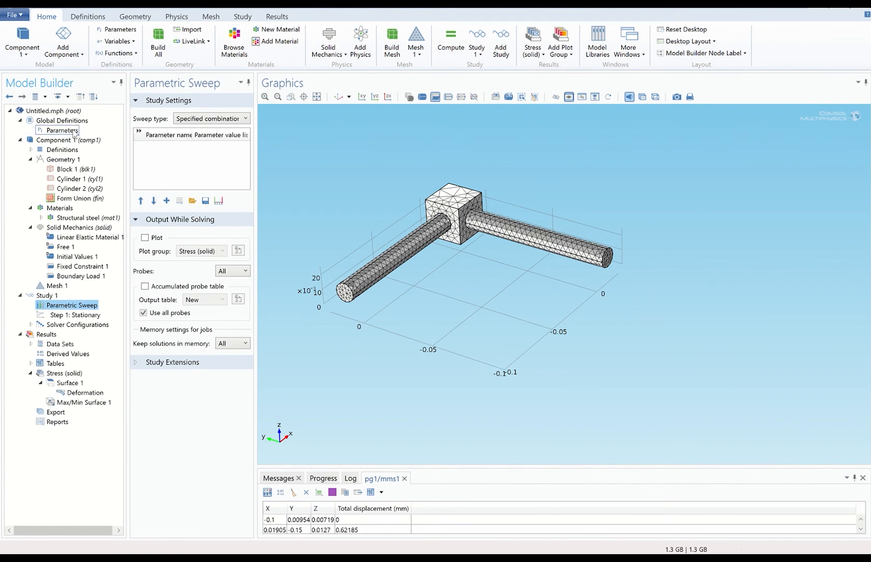
pyautogui.click(167, 201)
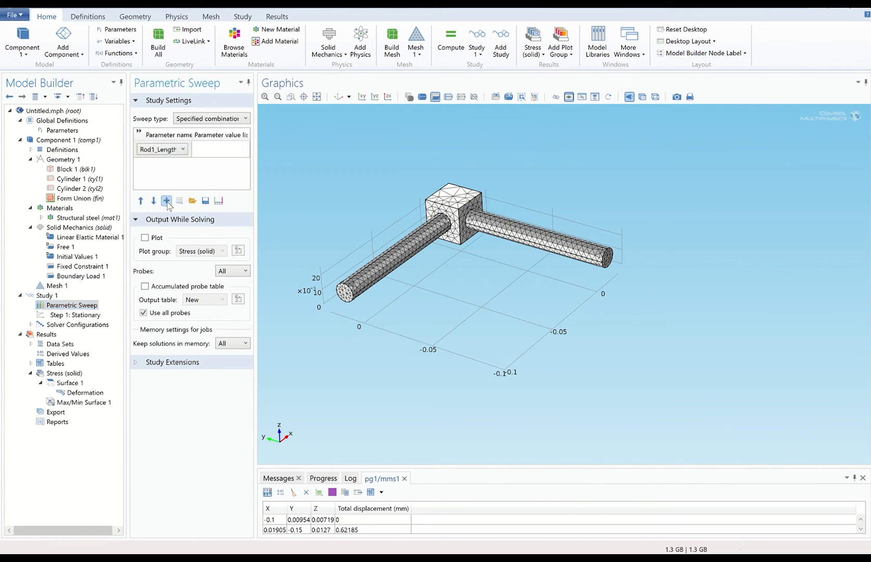
pyautogui.click(182, 150)
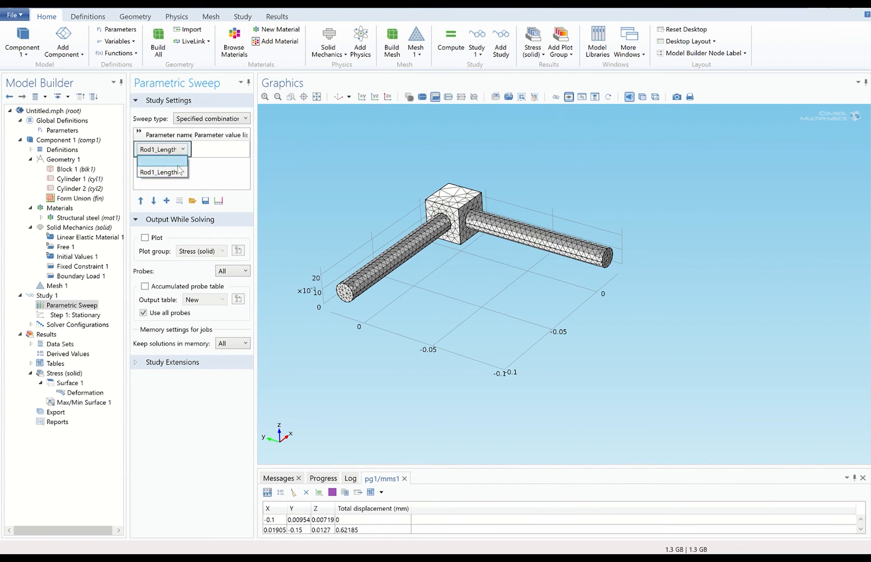
pyautogui.click(178, 172)
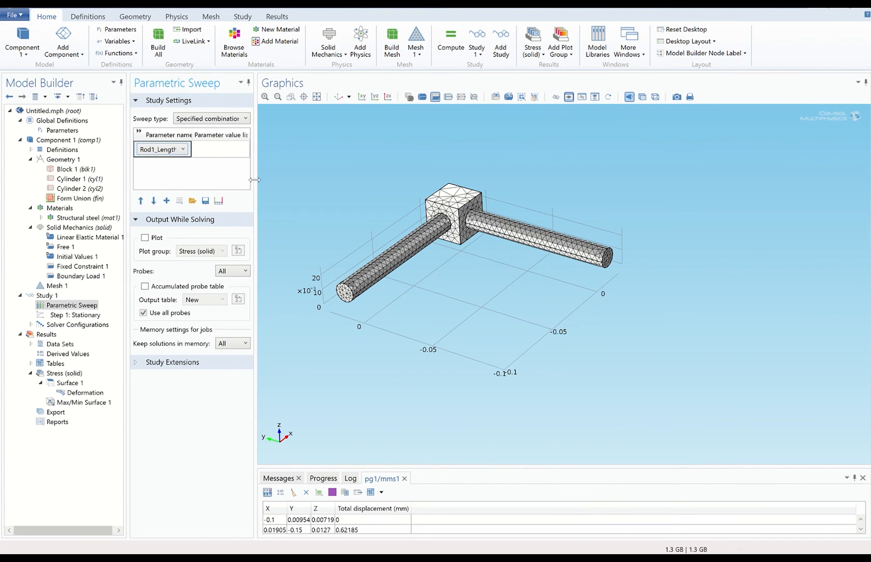
pyautogui.moveTo(256, 180); pyautogui.dragTo(277, 179)
pyautogui.click(232, 152)
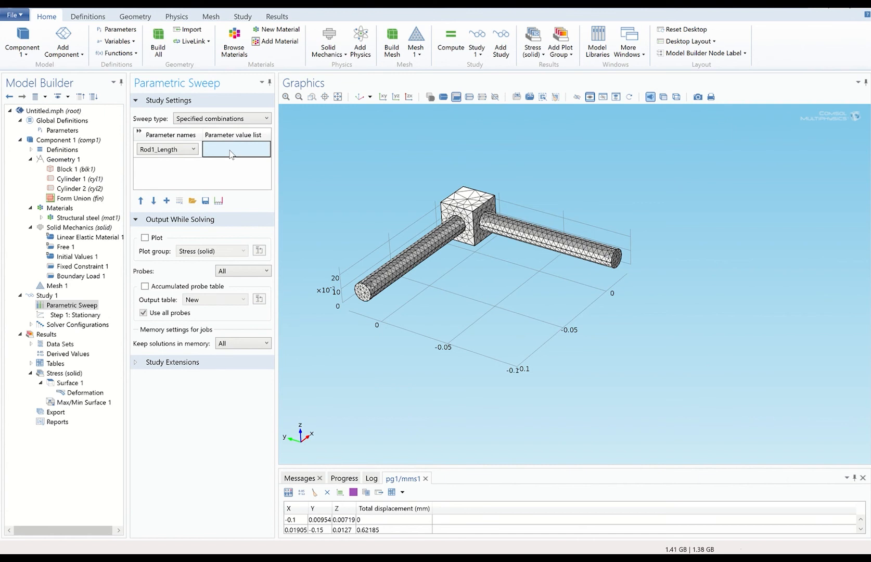
# Fill Rod1_Length's value list with range(50 [mm], 10[mm], 200[mm]).
pyautogui.click(218, 201)
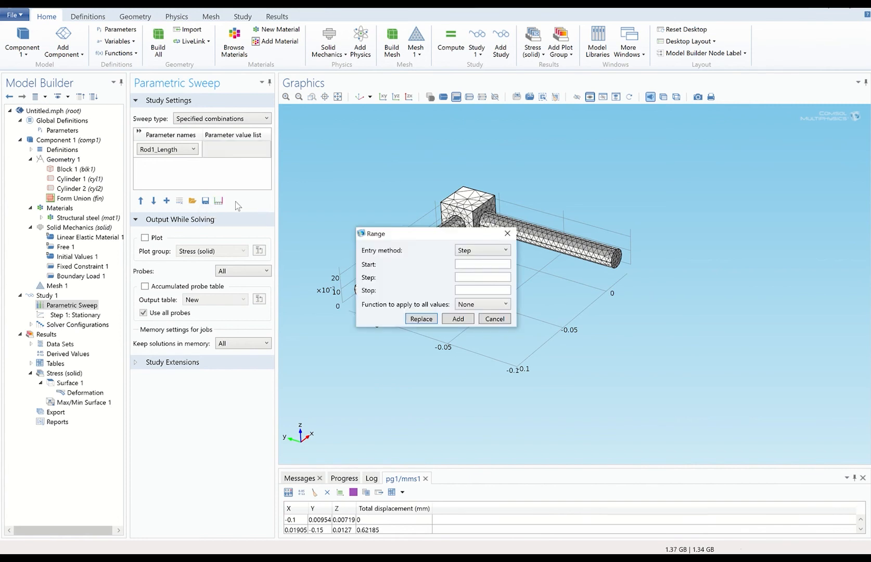
pyautogui.click(471, 265)
pyautogui.write('50 [mm]')
pyautogui.click(461, 279)
pyautogui.write('10[mm]')
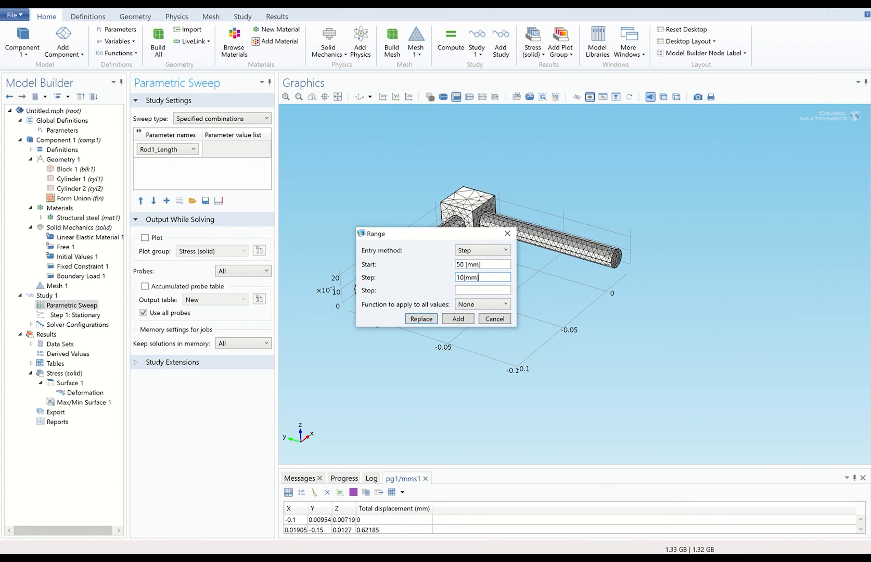
pyautogui.click(464, 290)
pyautogui.write('200[mm]')
pyautogui.click(462, 319)
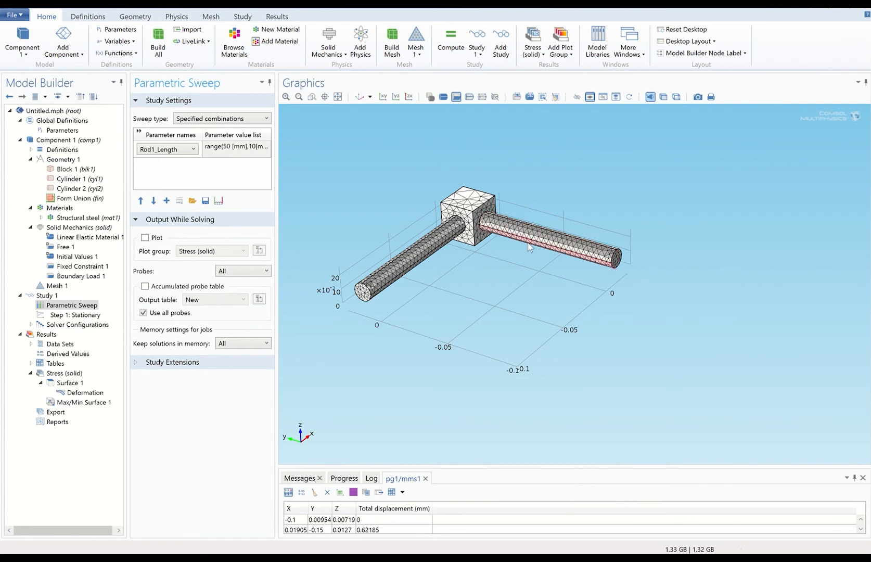
# Run Compute on Study 1, then dismiss the 'Canceled computation' error.
pyautogui.moveTo(102, 315); pyautogui.dragTo(44, 301)
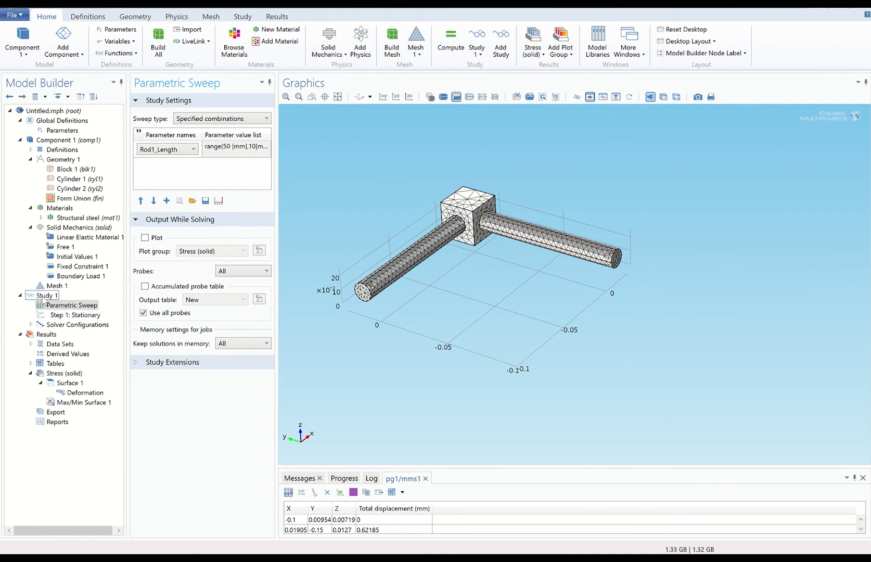
pyautogui.click(45, 300)
pyautogui.rightClick(45, 300)
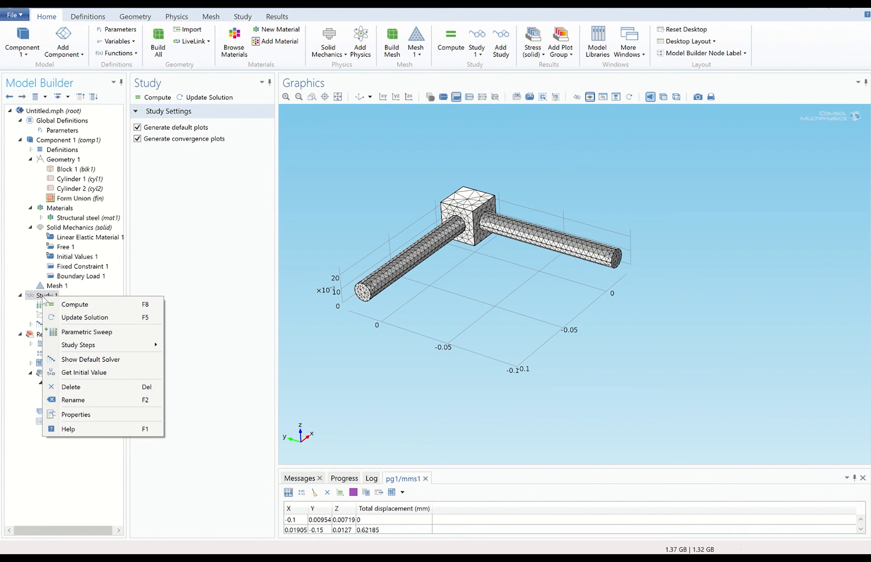
pyautogui.click(73, 304)
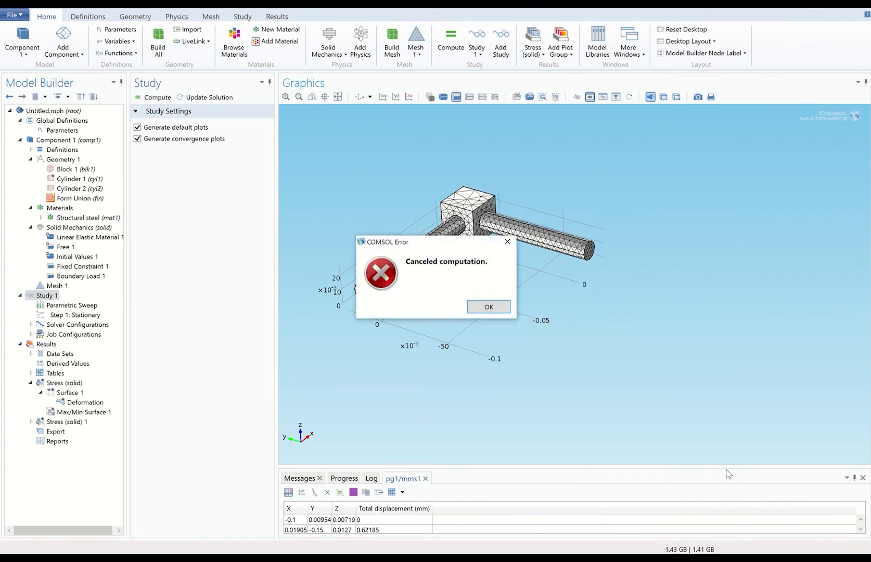
pyautogui.click(474, 308)
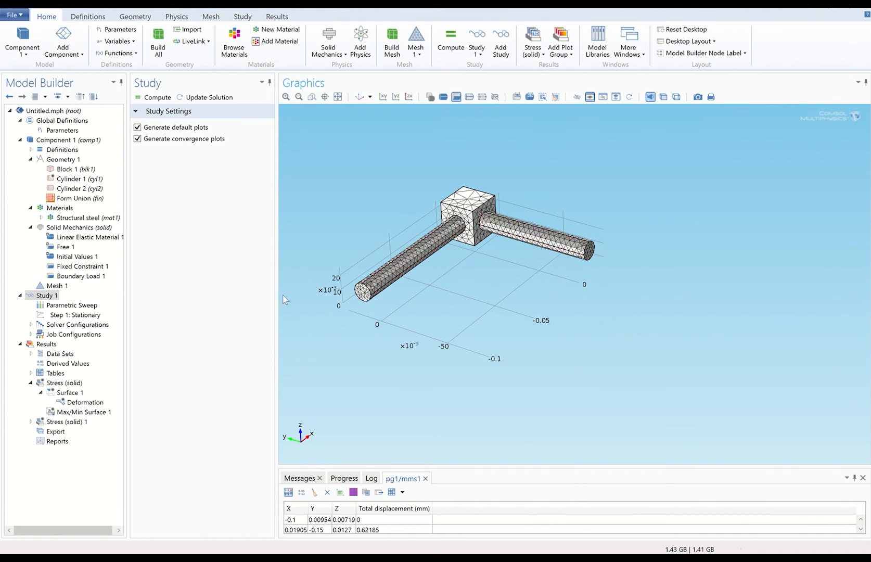
# Tick Plot under Output While Solving in the Parametric Sweep settings.
pyautogui.click(73, 306)
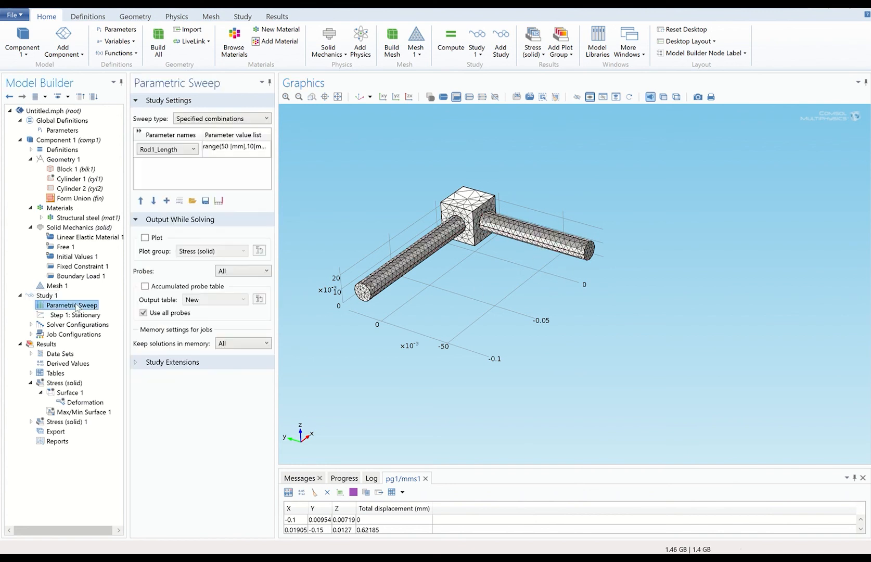
pyautogui.click(145, 238)
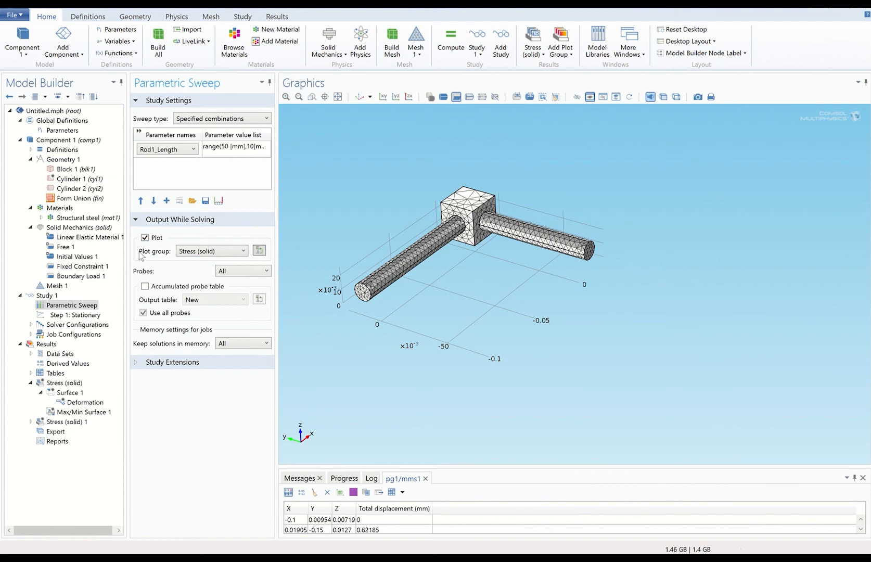
pyautogui.rightClick(51, 297)
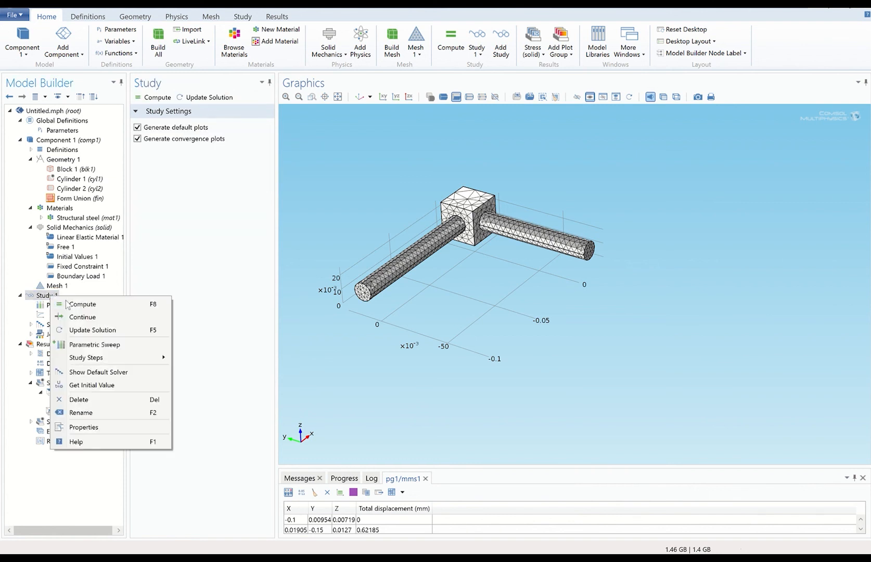
# Compute Study 1 and let the Rod1_Length sweep finish solving.
pyautogui.click(79, 304)
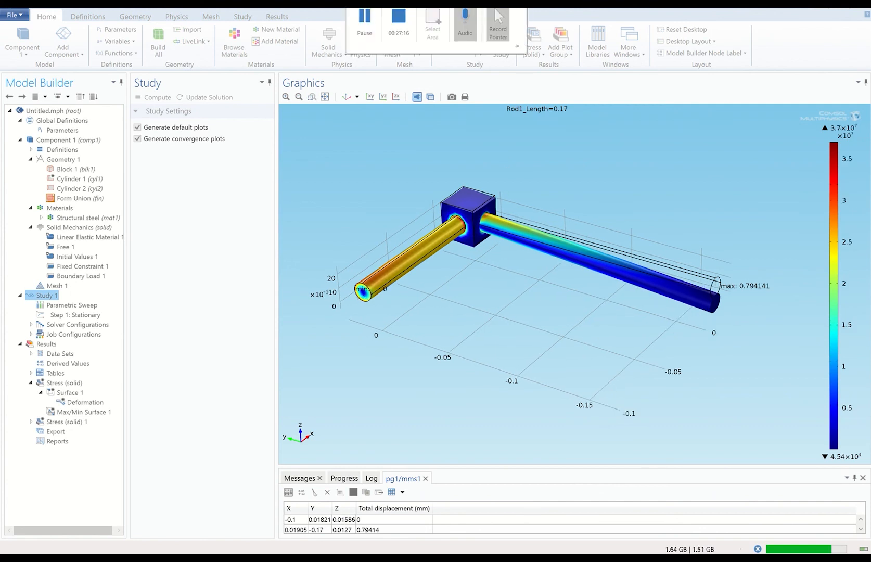
pyautogui.click(372, 32)
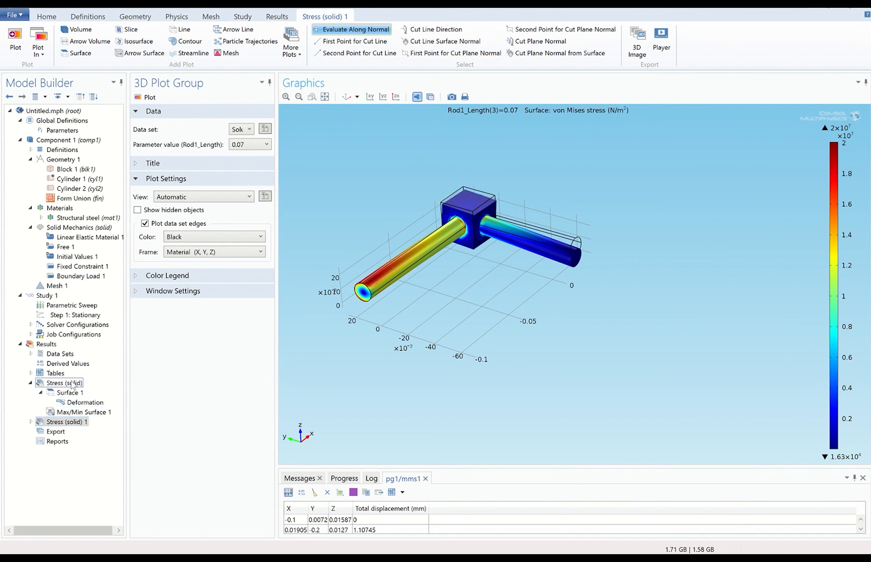
# Expand Stress (solid) 1 and delete its Deformation node, confirming with Yes.
pyautogui.click(31, 421)
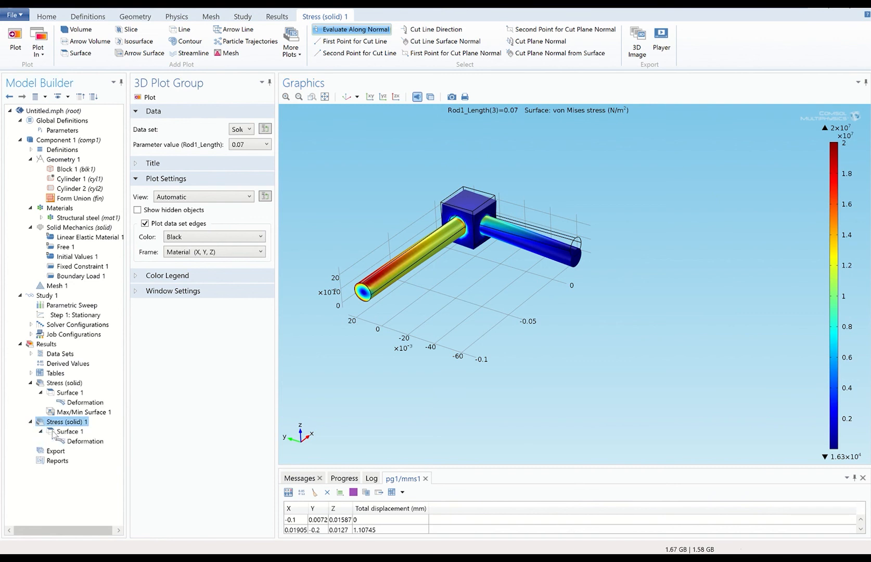
pyautogui.click(75, 446)
pyautogui.rightClick(75, 446)
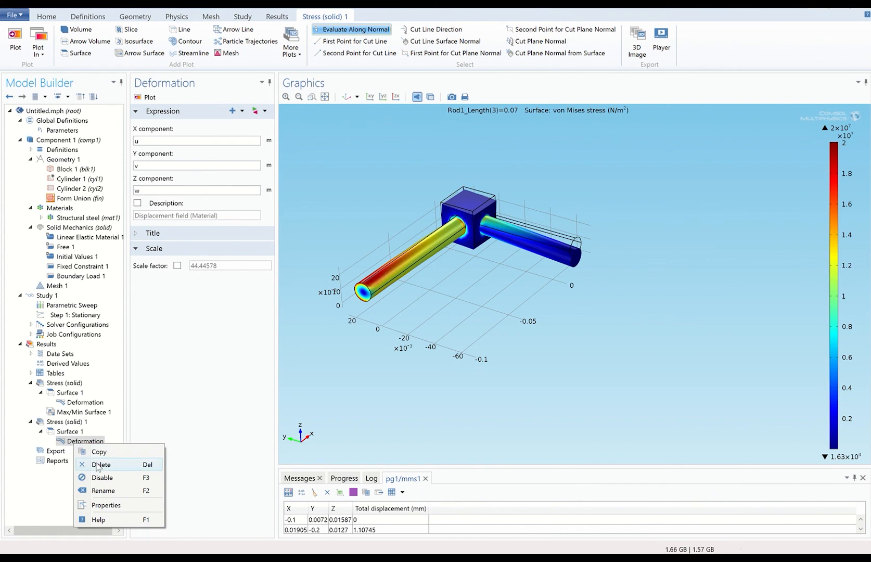
pyautogui.click(99, 464)
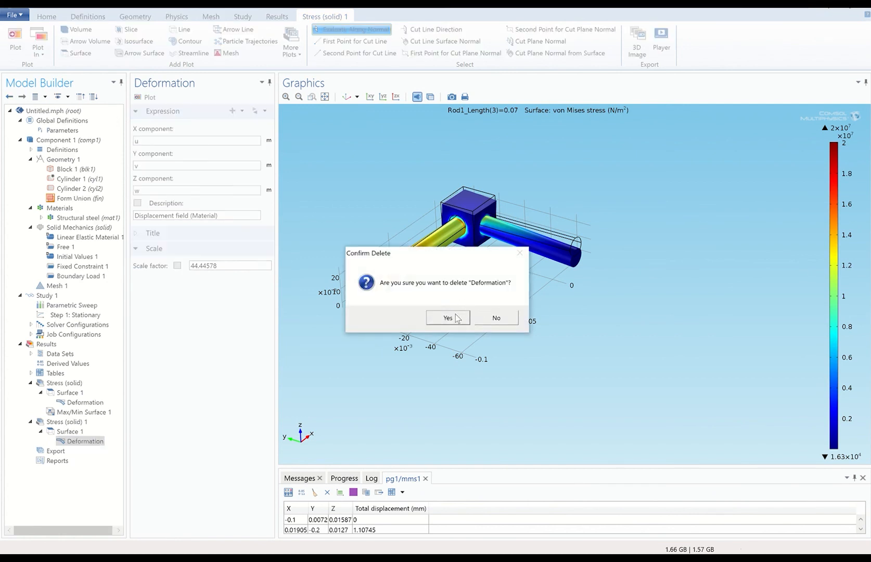
pyautogui.click(456, 318)
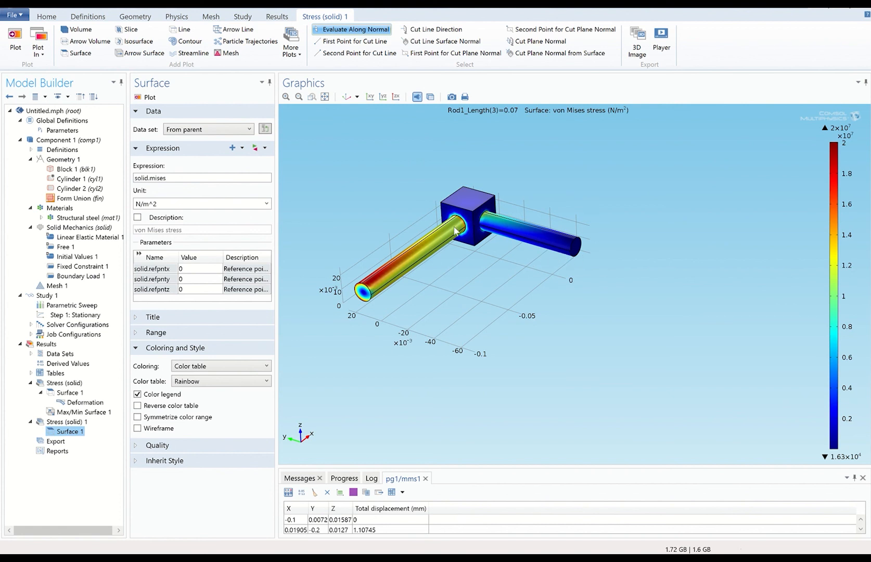
# Add a Deformation subnode under Surface 1 using the u, v, w displacement components.
pyautogui.rightClick(66, 424)
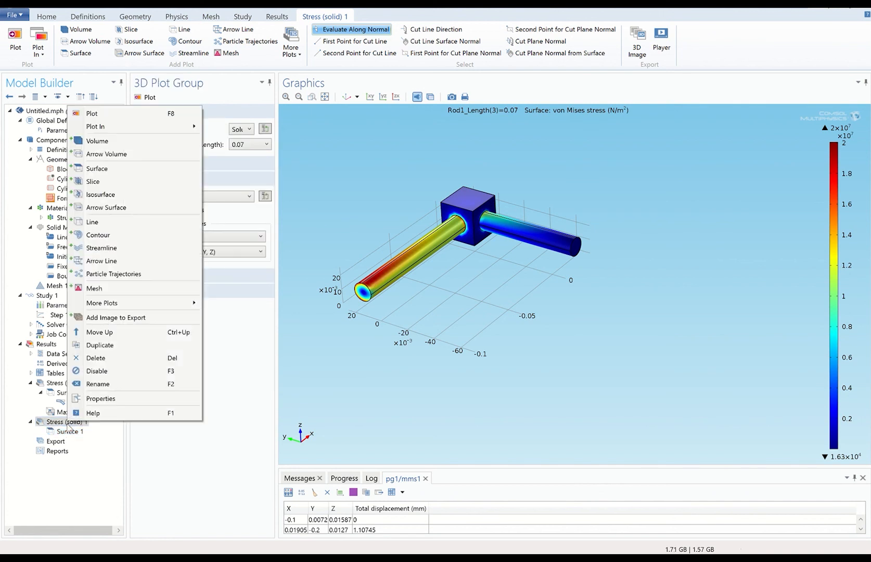
pyautogui.rightClick(67, 431)
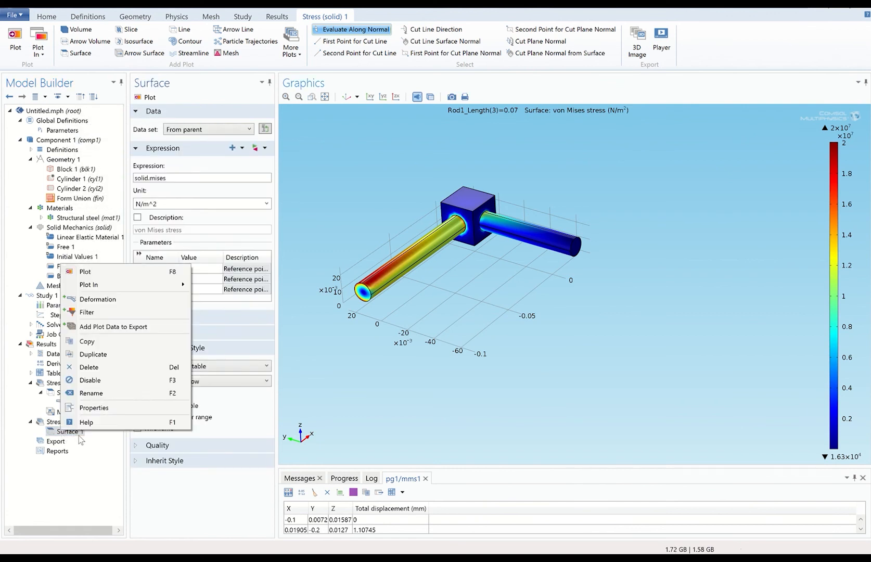
pyautogui.click(105, 304)
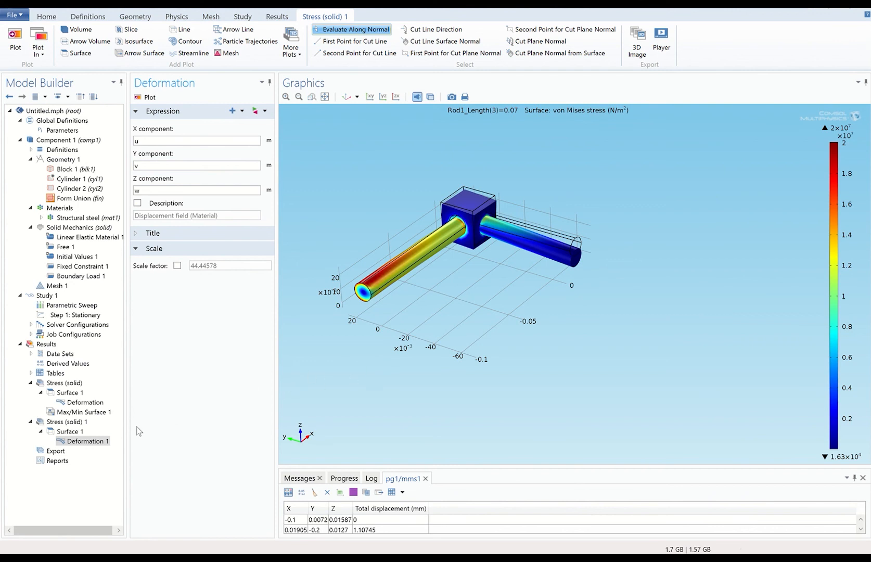
pyautogui.click(68, 431)
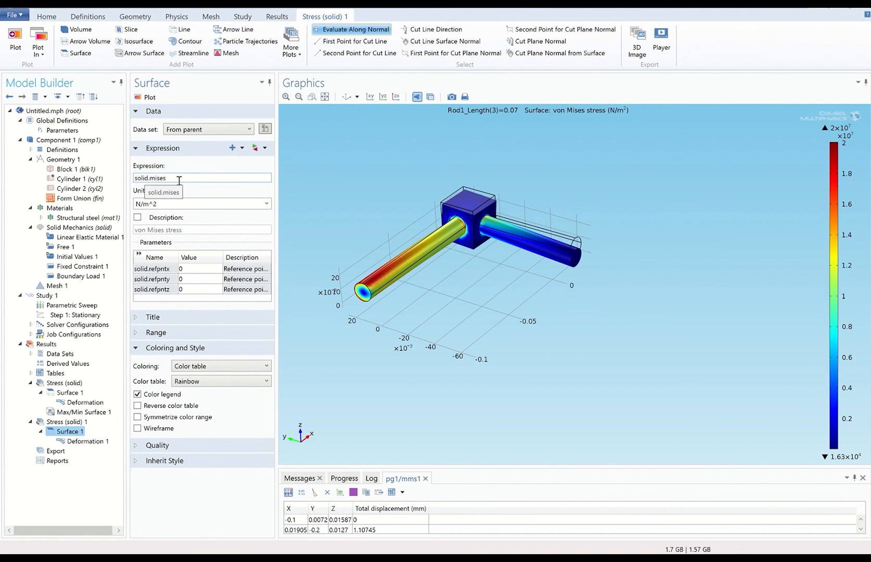
# Add a Max/Min Surface in mm to Stress (solid) 1, marking the 0.184644 mm maximum displacement.
pyautogui.click(59, 422)
pyautogui.rightClick(60, 423)
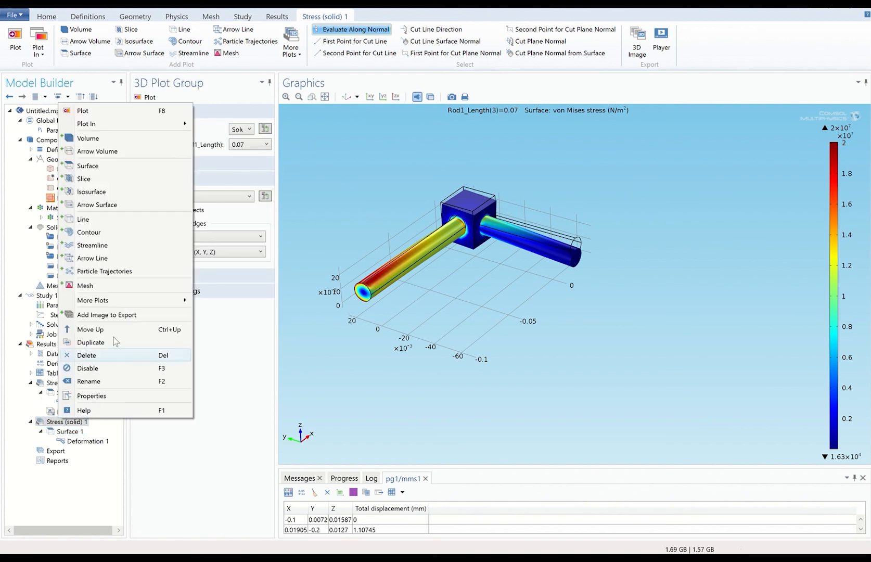
pyautogui.moveTo(143, 301)
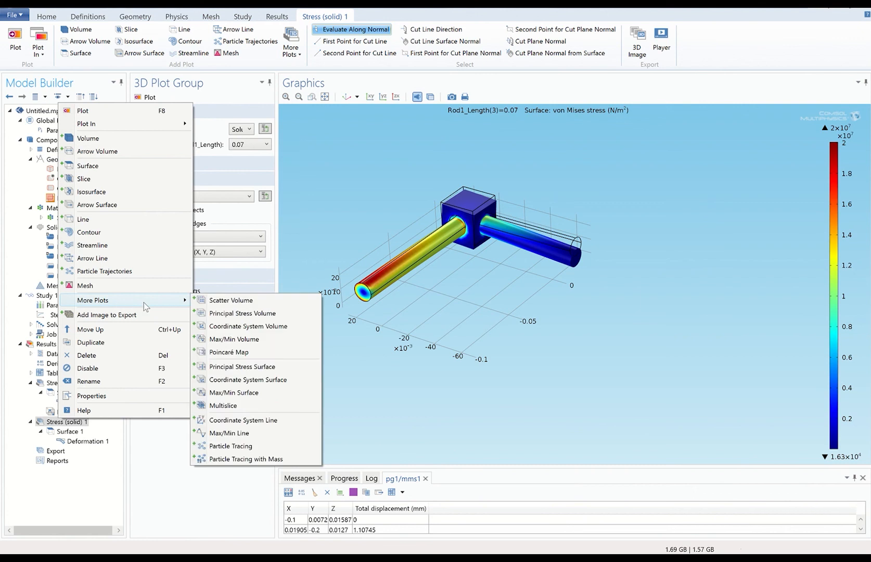
pyautogui.click(241, 394)
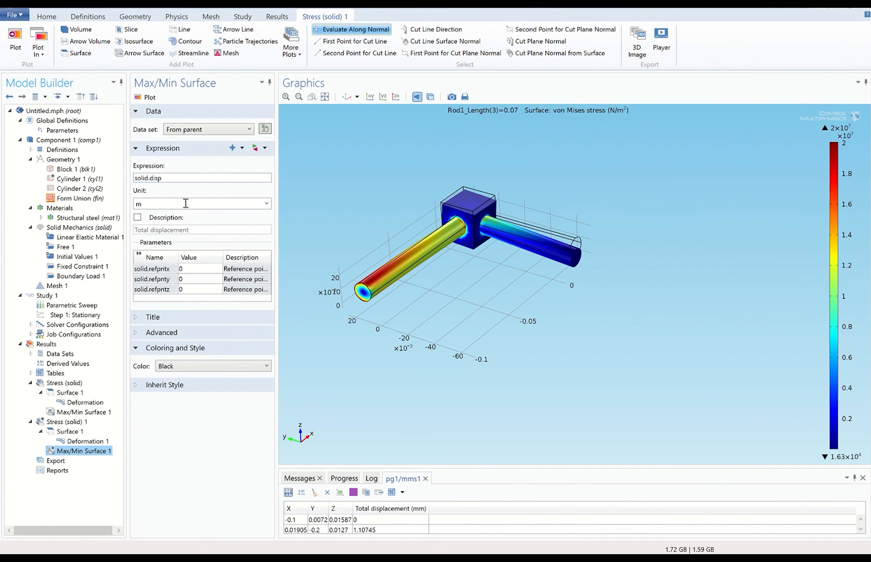
pyautogui.click(262, 205)
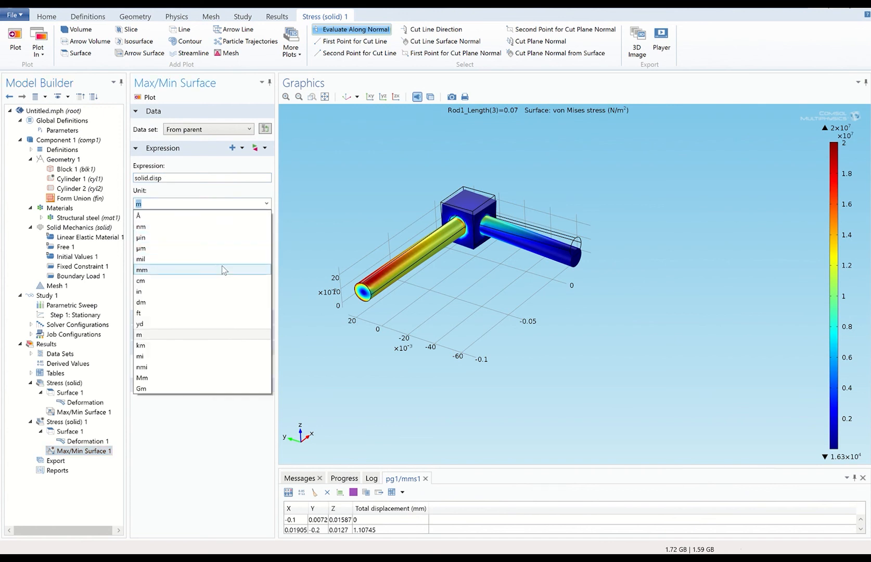
pyautogui.click(221, 267)
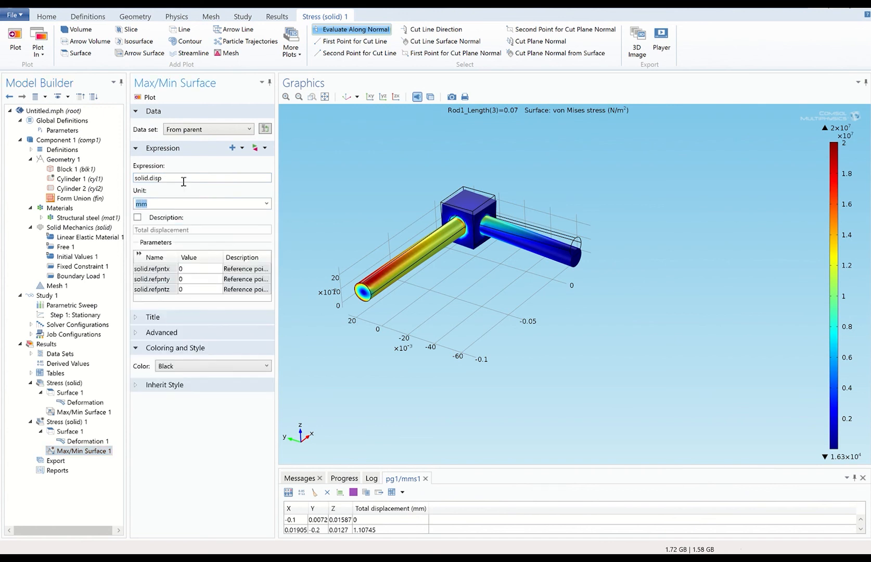
pyautogui.click(146, 98)
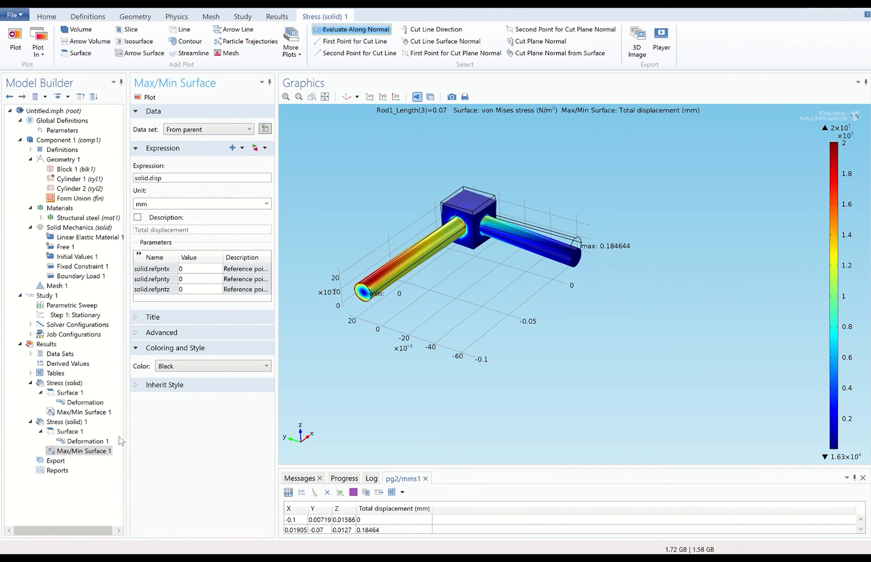
# Redraw the Stress (solid) 1 plot for rod length 0.15.
pyautogui.click(66, 432)
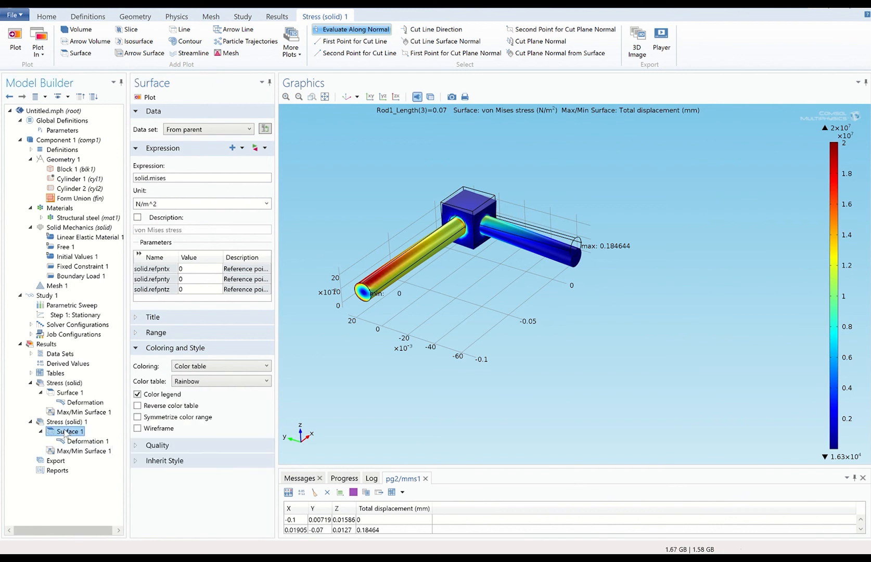
pyautogui.click(58, 423)
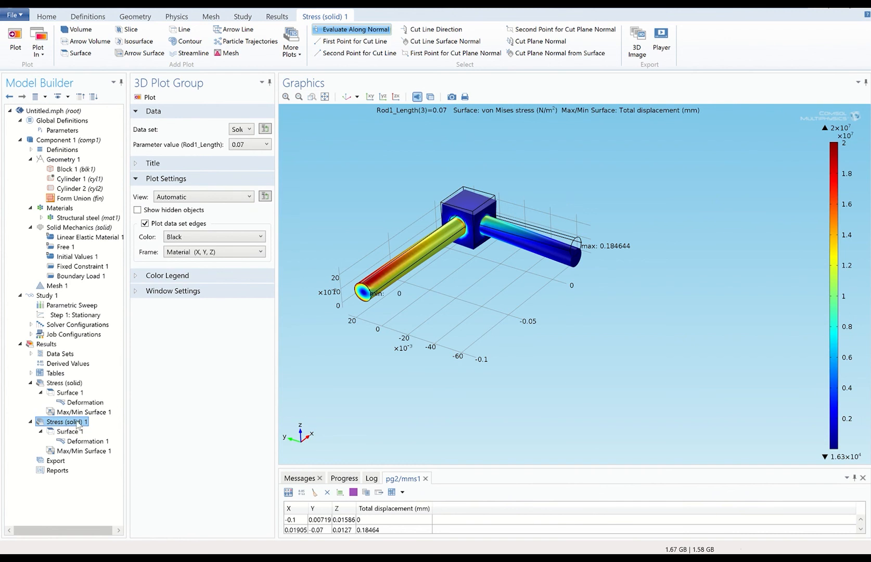
pyautogui.click(248, 129)
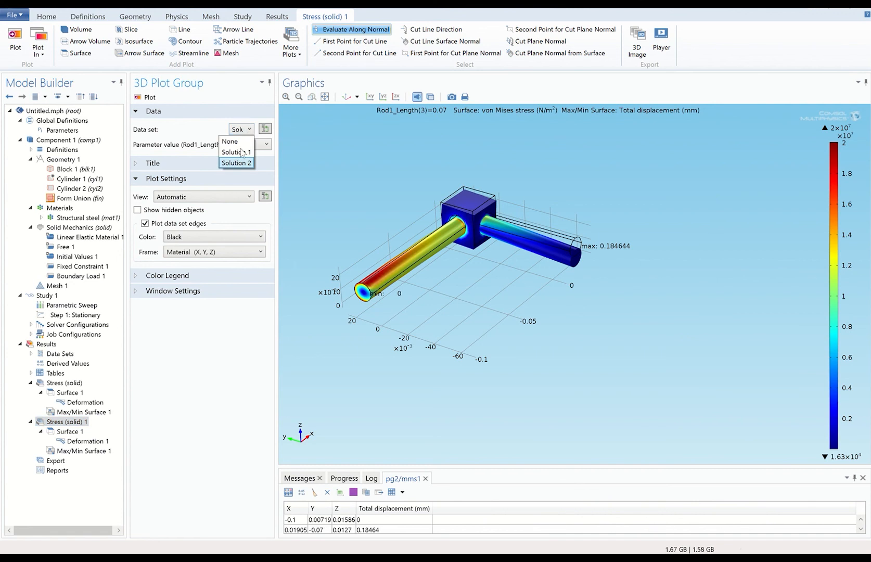
pyautogui.click(206, 112)
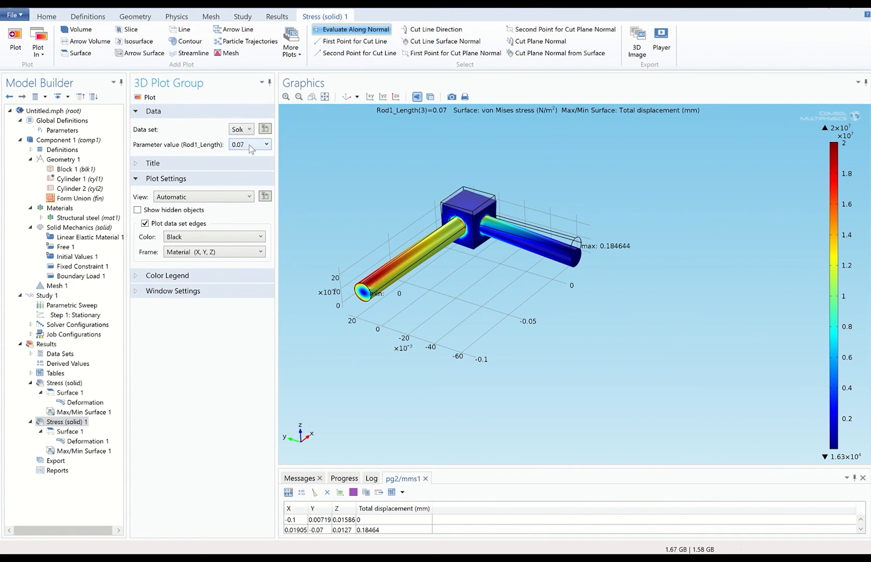
pyautogui.click(252, 146)
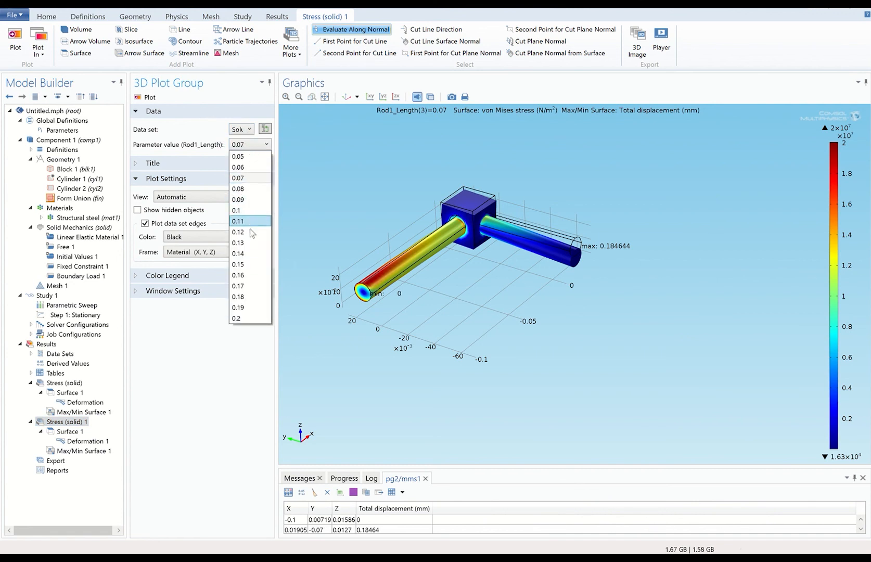
pyautogui.click(254, 265)
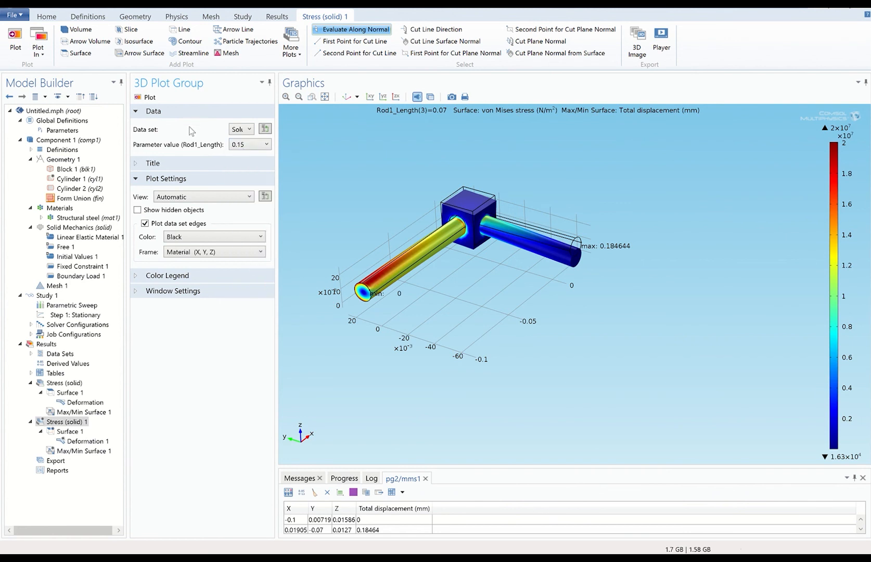
pyautogui.click(147, 100)
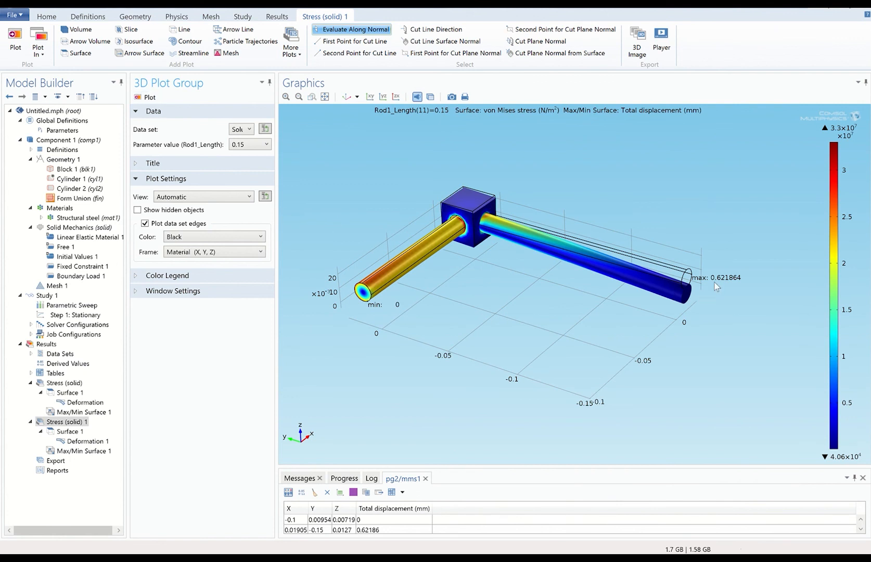
# Switch the stress plot to rod length 0.2, showing 1.10745 mm maximum displacement.
pyautogui.click(260, 146)
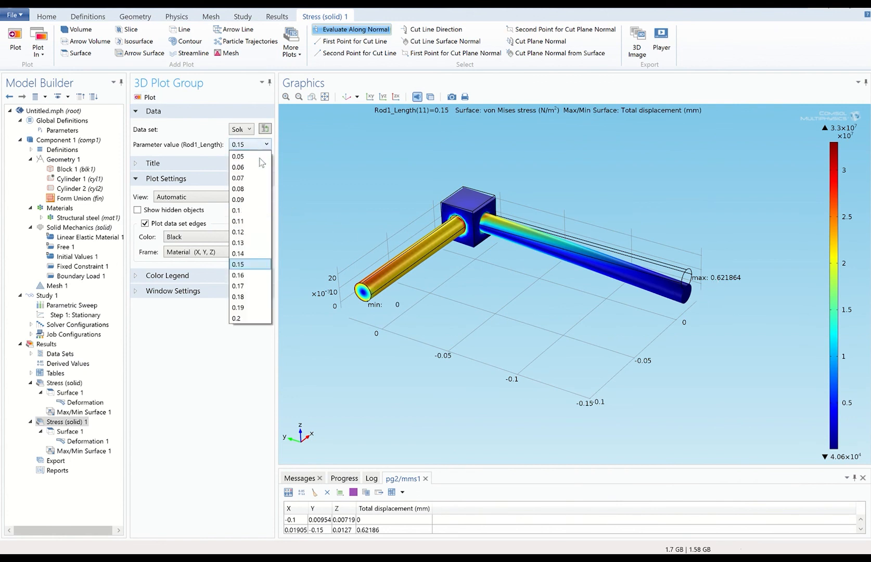
pyautogui.click(253, 318)
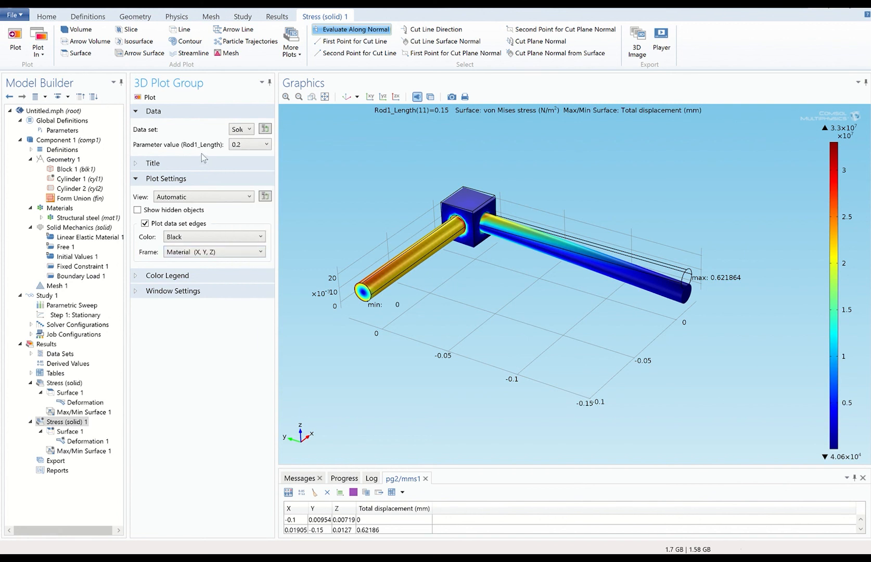
pyautogui.click(149, 97)
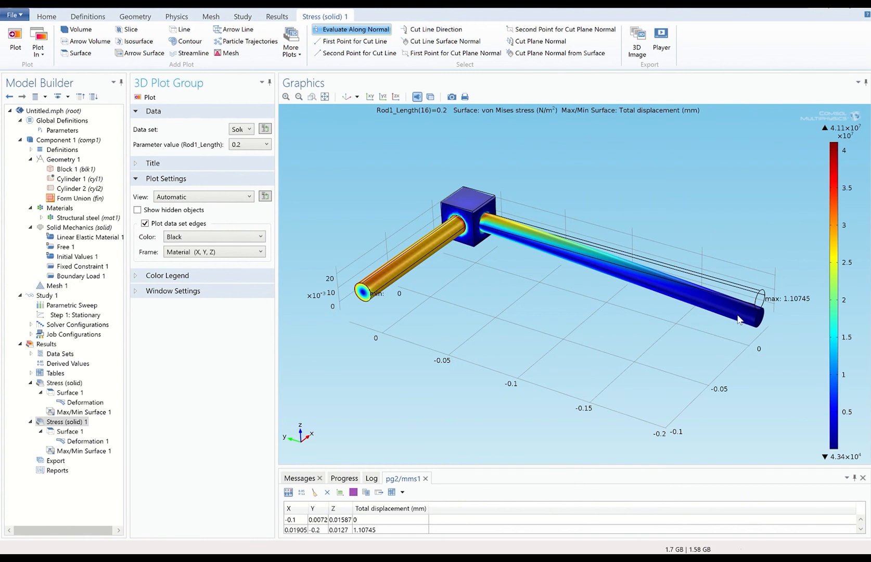
pyautogui.rightClick(47, 344)
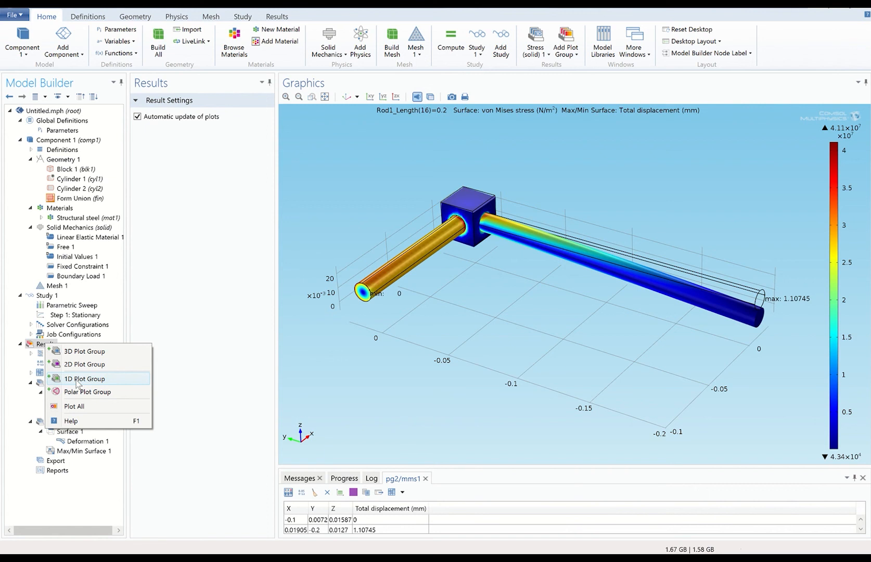
# Add 1D Plot Group 3 using Solution 2 with all Rod1_Length values.
pyautogui.click(77, 382)
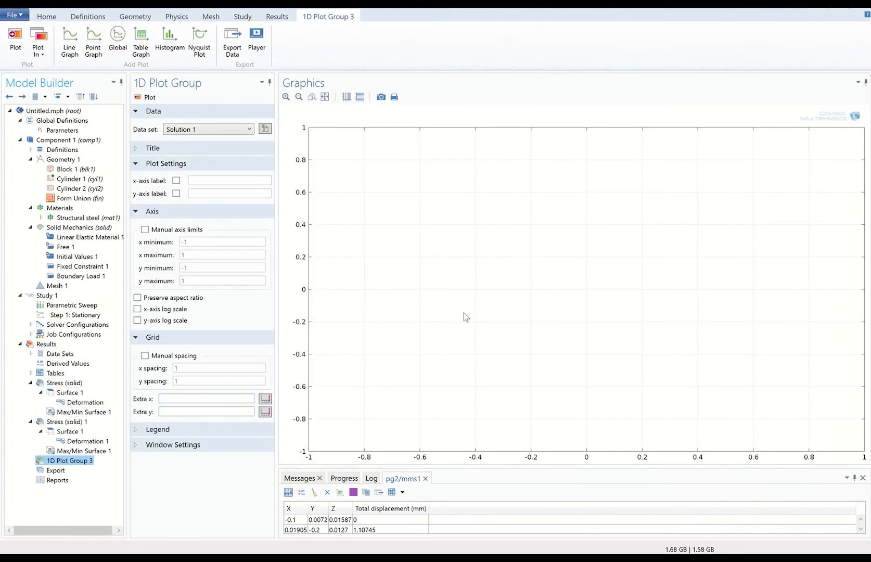
pyautogui.click(236, 137)
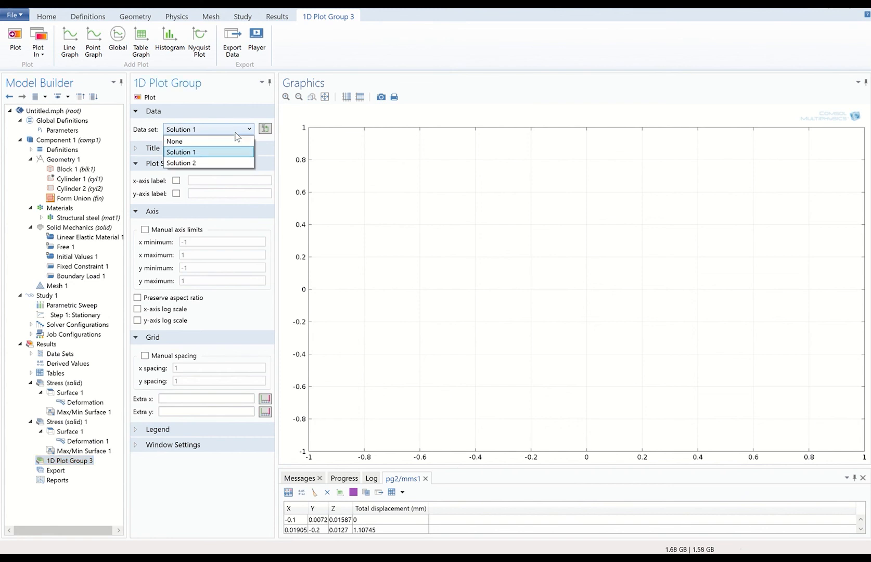
pyautogui.click(222, 165)
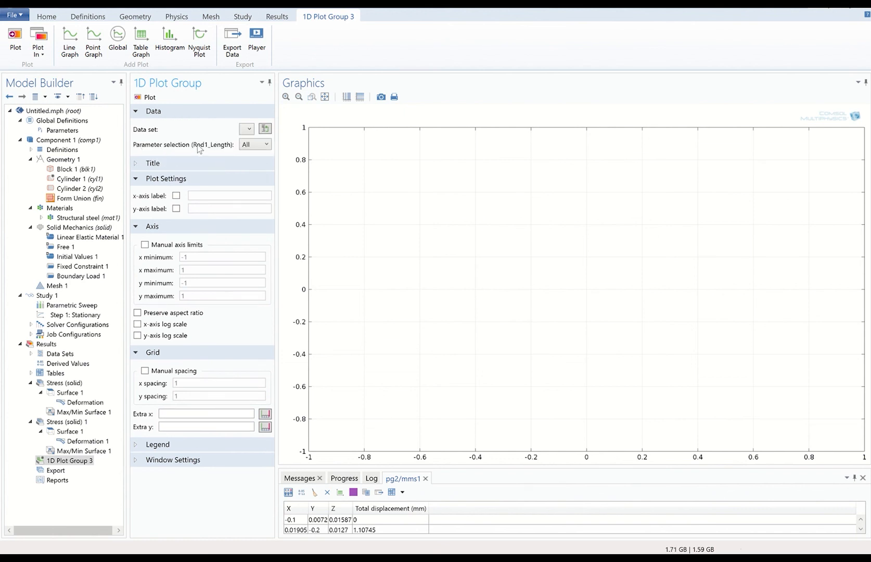
pyautogui.click(261, 146)
pyautogui.click(261, 146)
pyautogui.rightClick(69, 461)
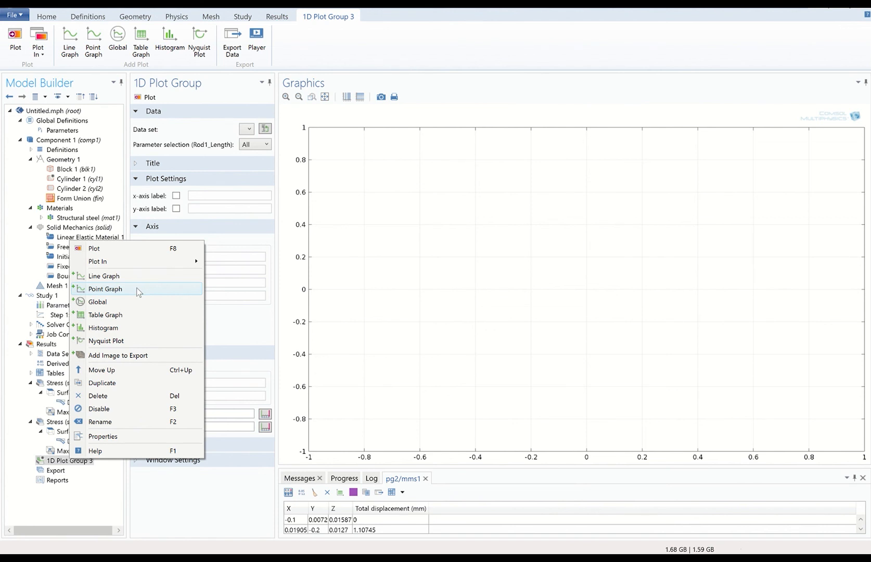
# Plot a point graph of total displacement in mm at point 13 on the rod's free end.
pyautogui.click(106, 289)
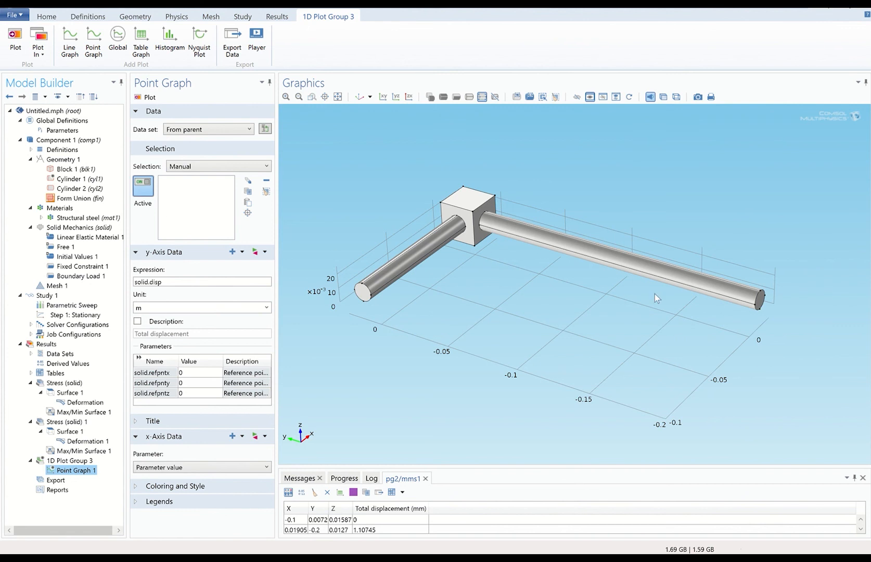
pyautogui.scroll(5, 771, 304)
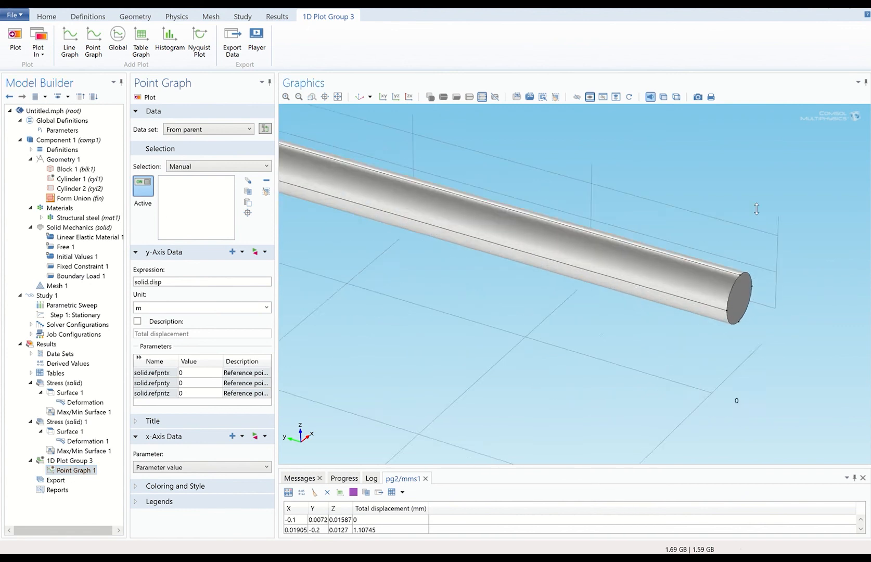
pyautogui.scroll(5, 763, 333)
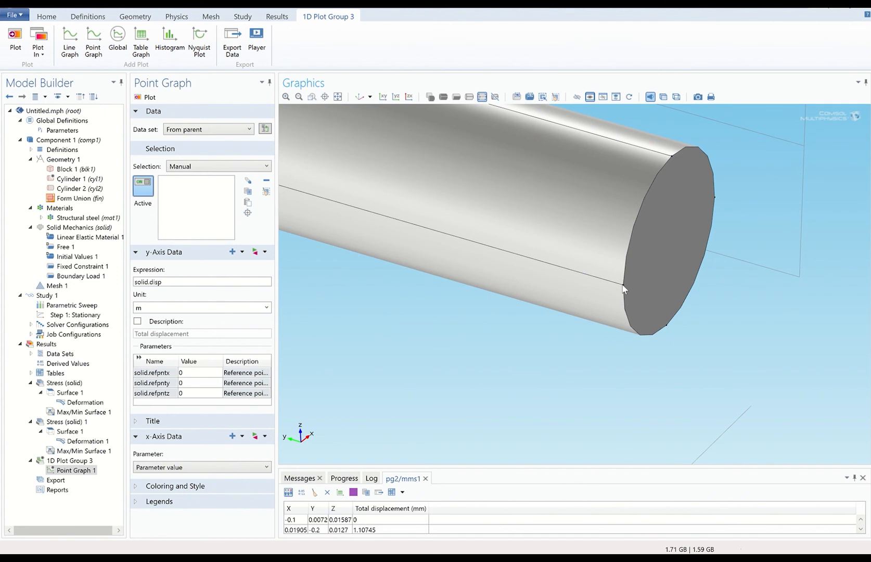
pyautogui.scroll(3, 778, 307)
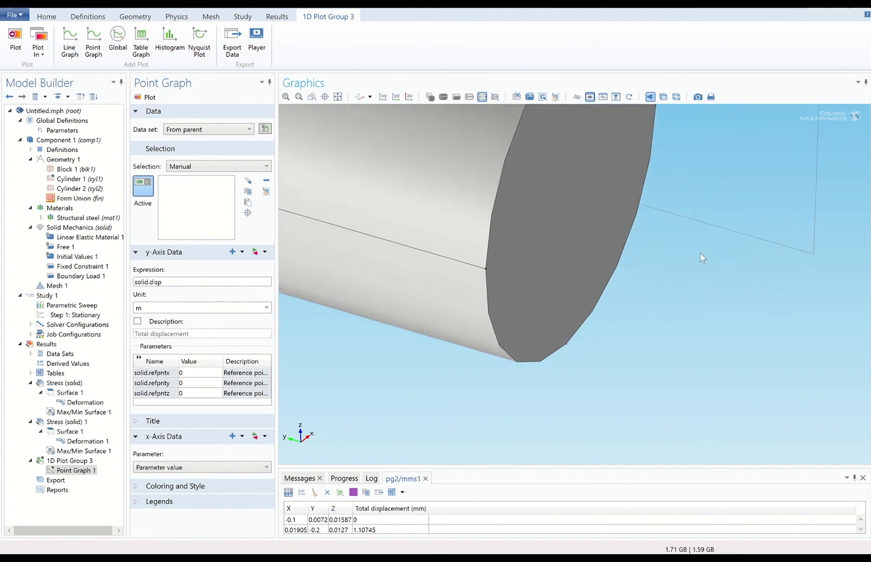
pyautogui.click(483, 269)
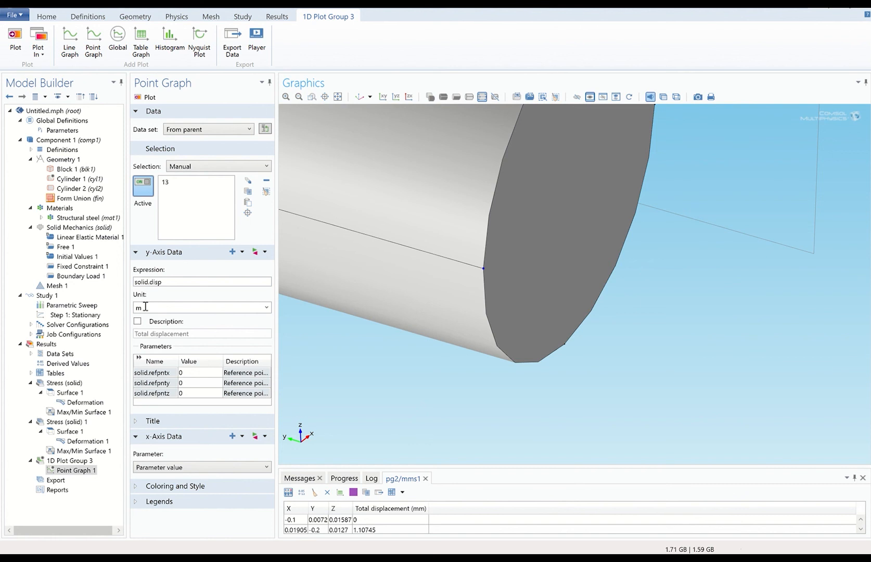
pyautogui.click(266, 307)
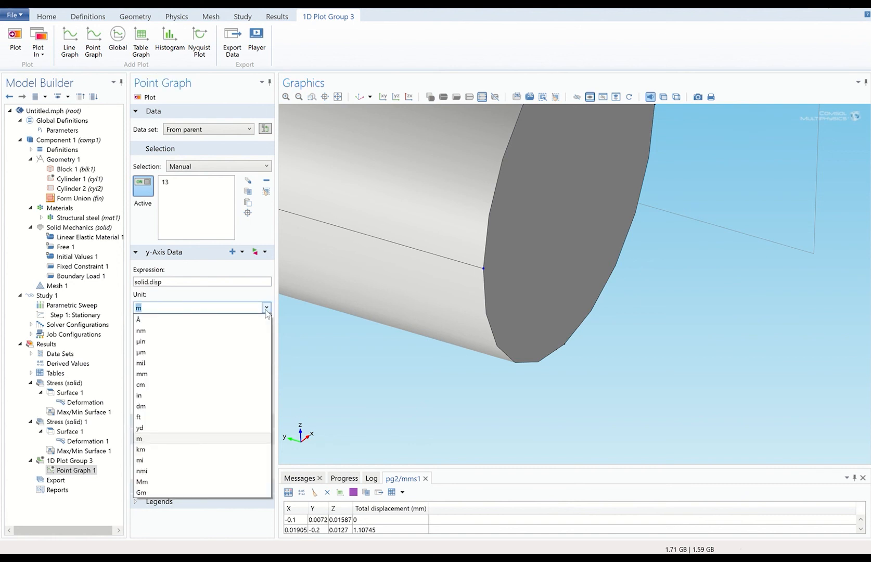
pyautogui.click(241, 374)
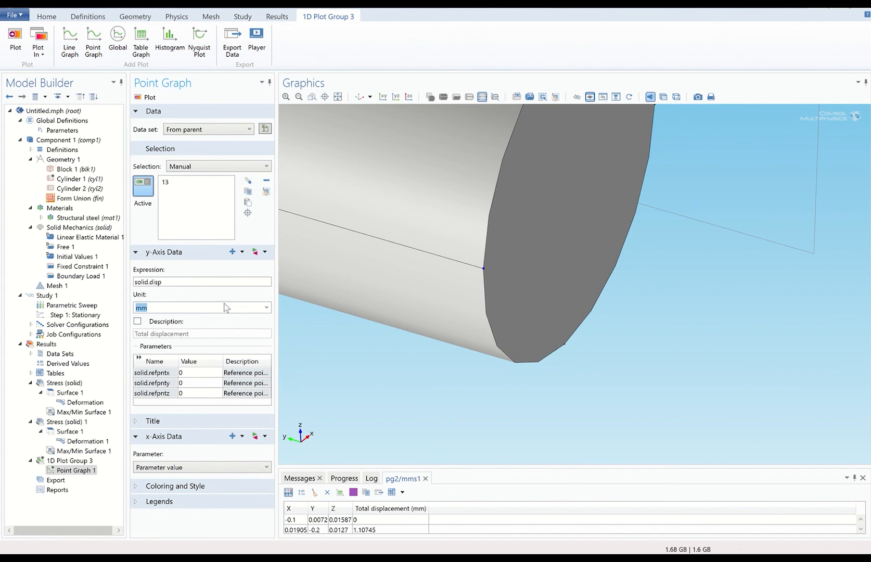
pyautogui.click(146, 98)
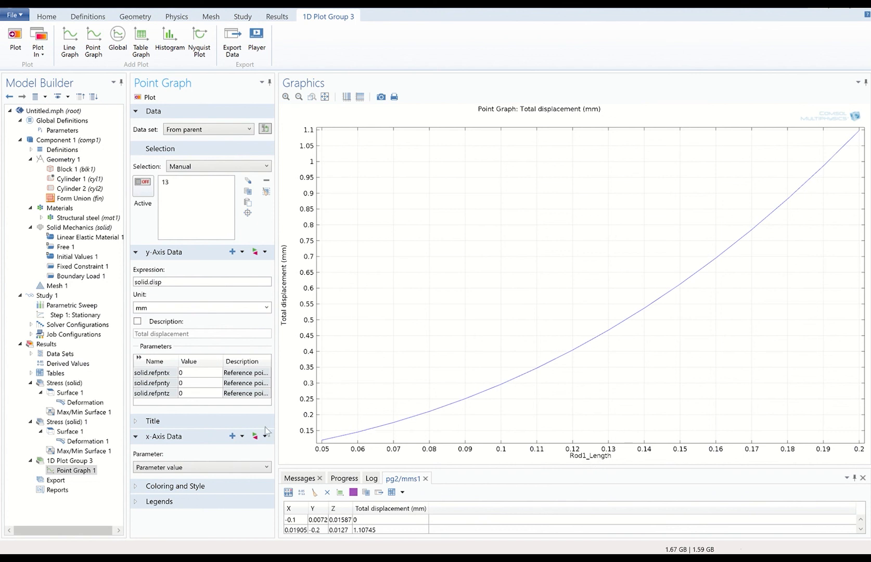
# Replace the default x-axis expression with the Rod1_Length parameter.
pyautogui.click(222, 468)
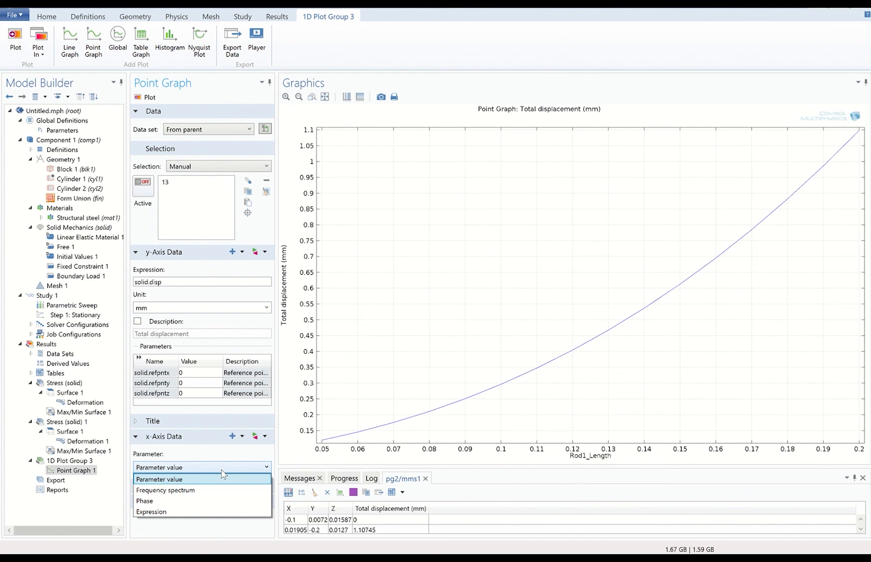
pyautogui.click(213, 512)
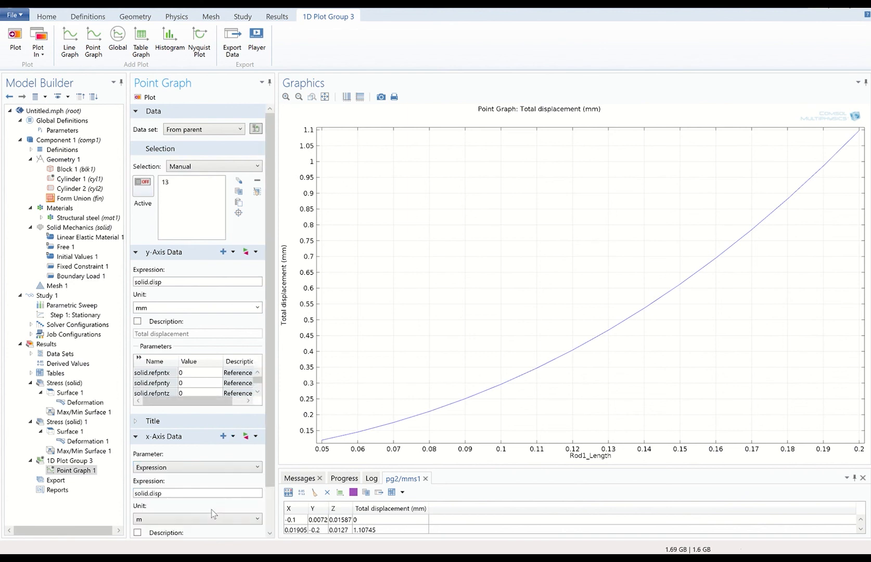
pyautogui.click(188, 493)
pyautogui.doubleClick(187, 492)
pyautogui.press('BackSpace')
pyautogui.press('BackSpace')
pyautogui.press('BackSpace')
pyautogui.press('BackSpace')
pyautogui.press('BackSpace')
pyautogui.press('BackSpace')
pyautogui.press('BackSpace')
pyautogui.click(256, 436)
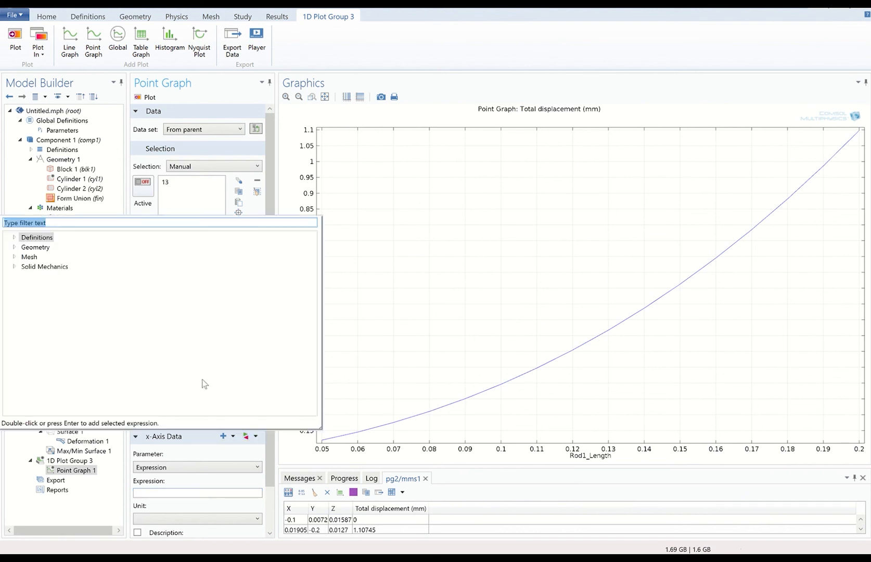
pyautogui.click(14, 237)
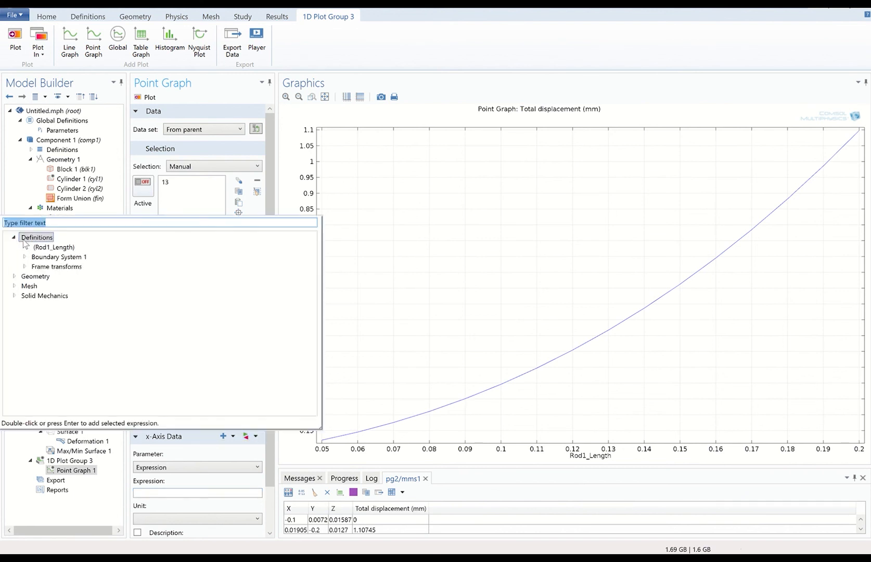
pyautogui.click(55, 248)
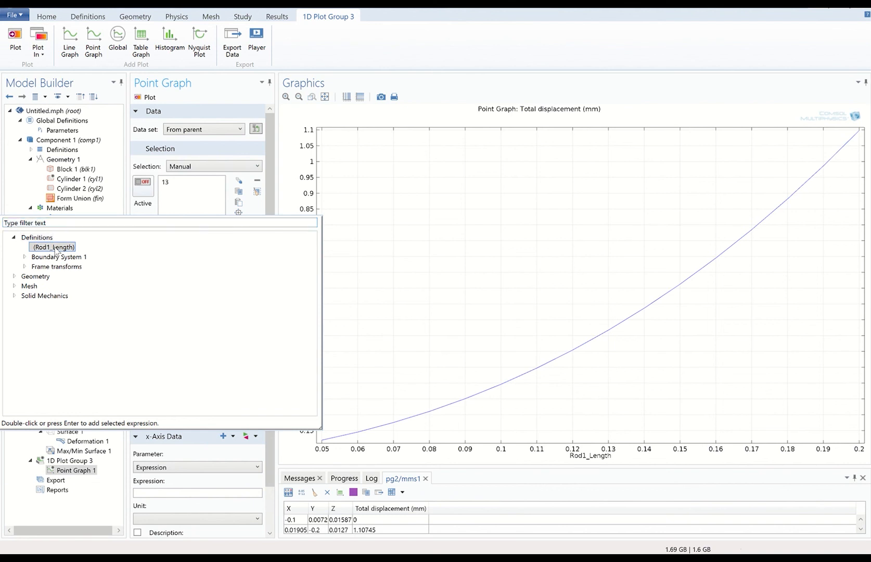
pyautogui.doubleClick(55, 247)
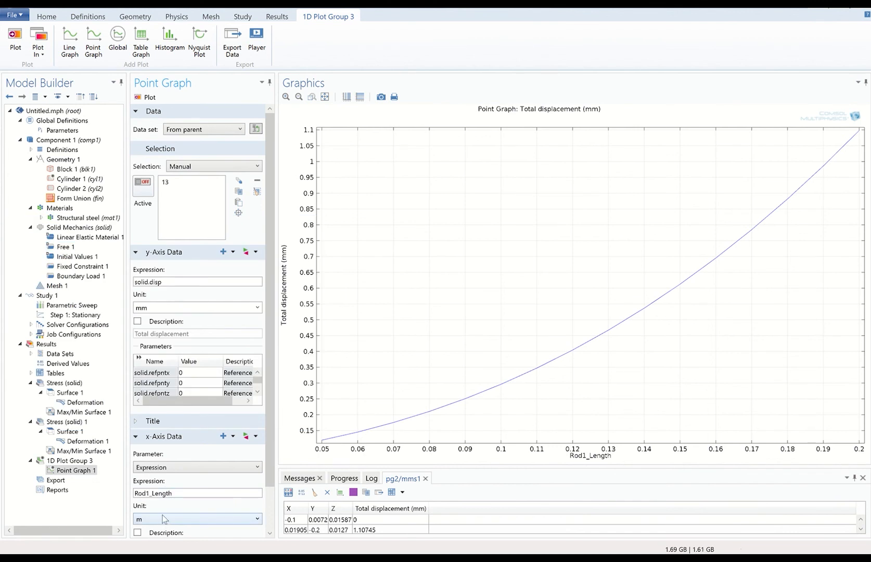
# Show the x-axis in millimetres, spanning 50 to 200, and replot.
pyautogui.scroll(-3, 270, 443)
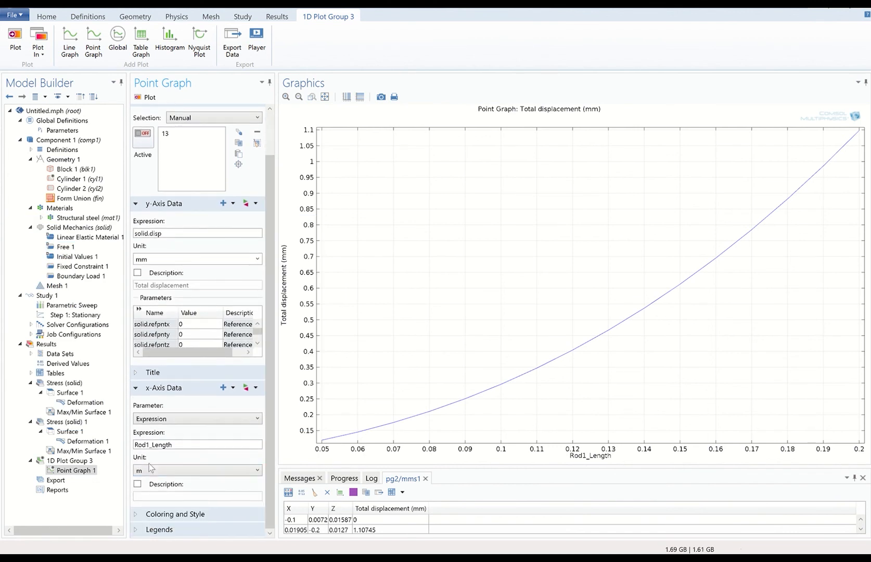
pyautogui.click(163, 476)
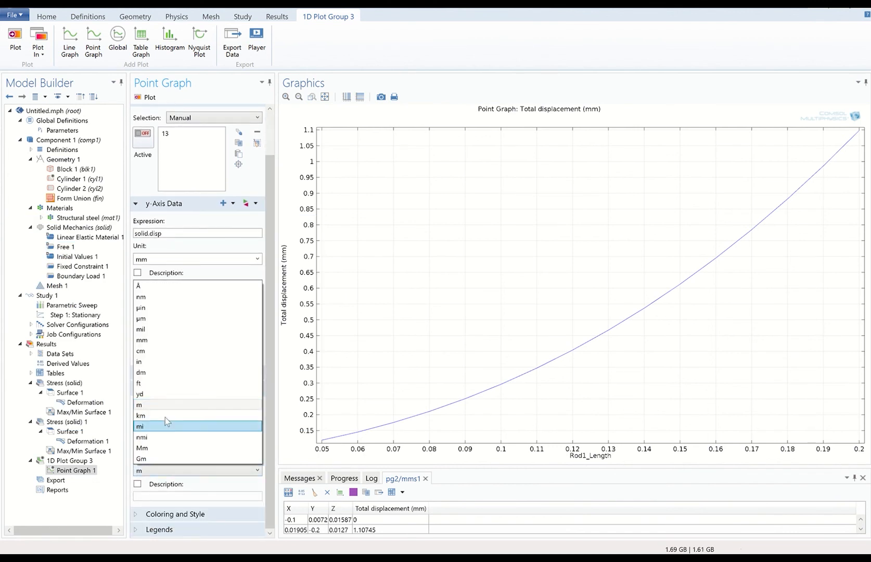
pyautogui.click(170, 339)
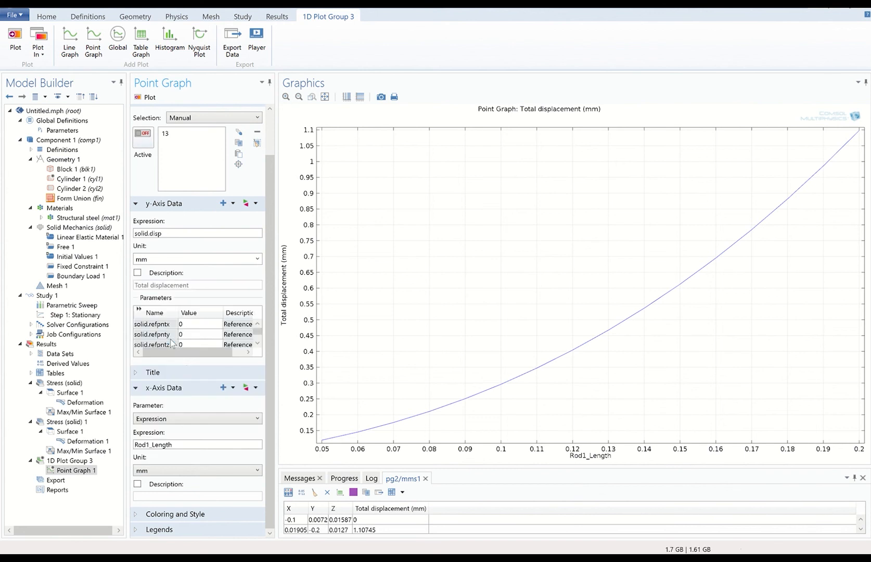
pyautogui.click(145, 98)
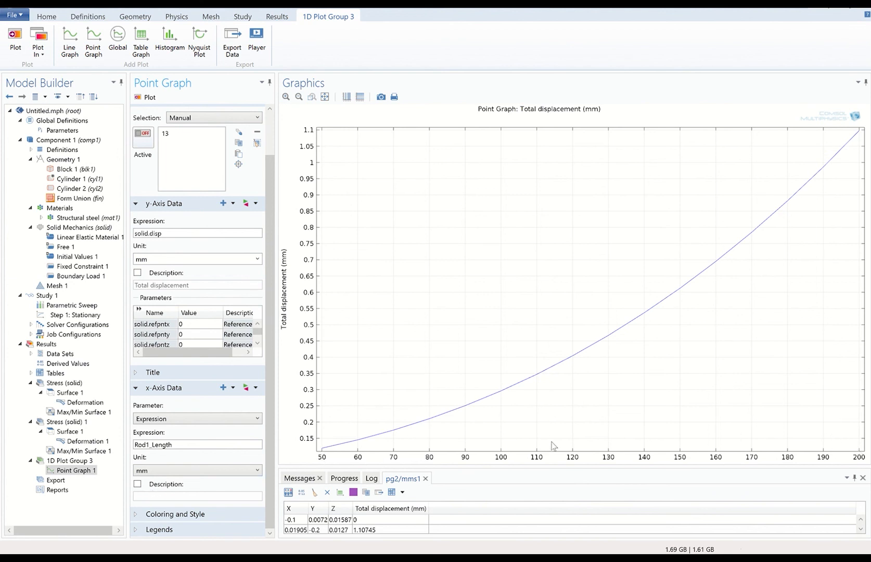
# Give the x-axis the custom description 'Rod Length (mm)', then trim the repeated unit.
pyautogui.click(137, 485)
pyautogui.click(168, 496)
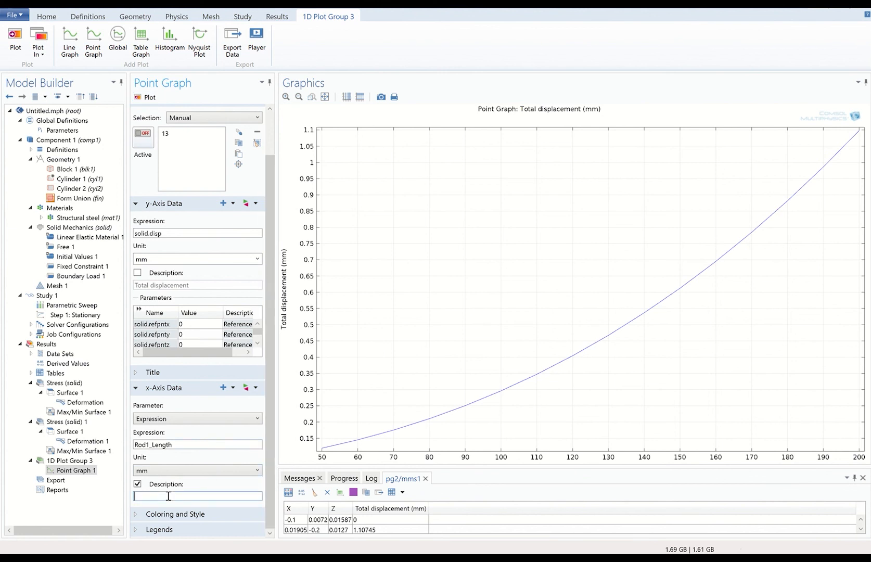
pyautogui.write('Rod Length (mm)')
pyautogui.click(146, 98)
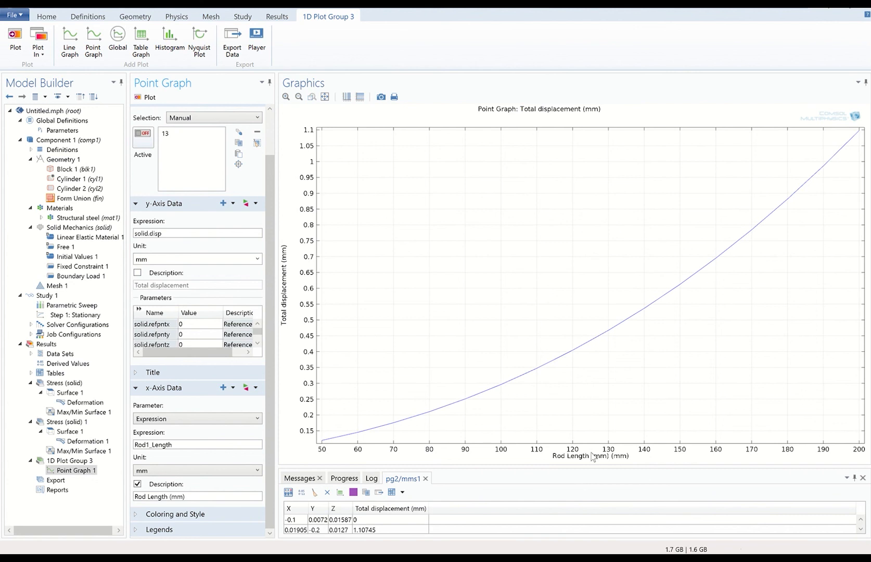
pyautogui.click(190, 497)
pyautogui.press('BackSpace')
pyautogui.press('BackSpace')
pyautogui.press('BackSpace')
pyautogui.press('BackSpace')
pyautogui.press('BackSpace')
# Replot the point graph so the x-axis label shows mm only once.
pyautogui.click(149, 97)
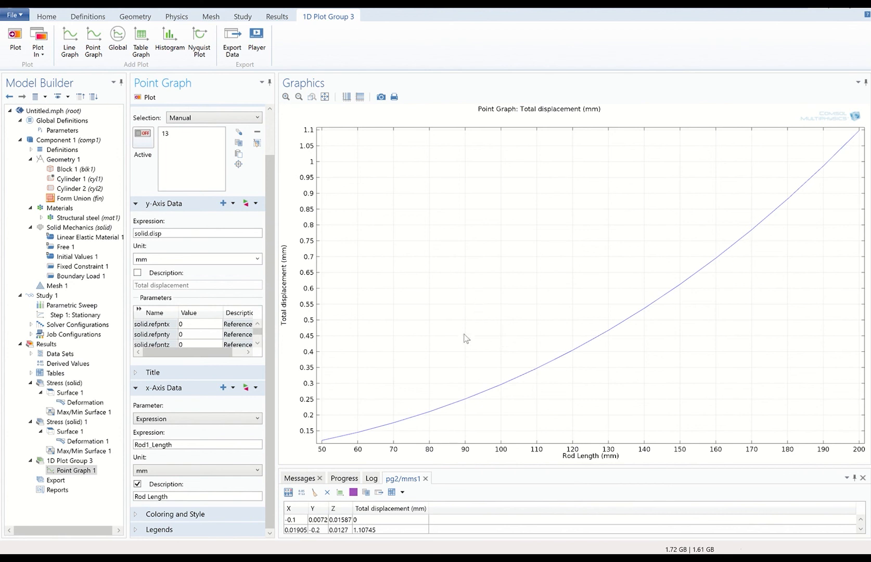
# Add an Animation export and fit the whole model into view.
pyautogui.rightClick(51, 485)
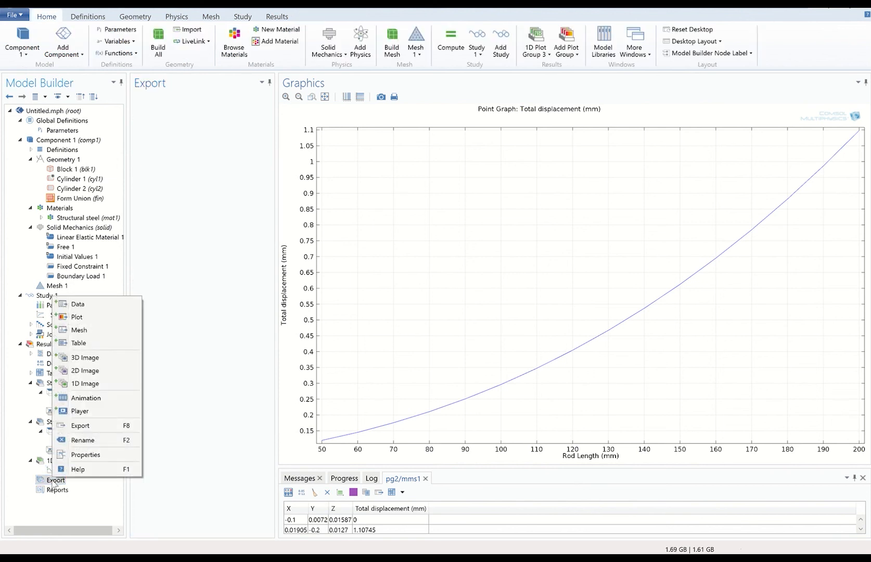
pyautogui.click(83, 399)
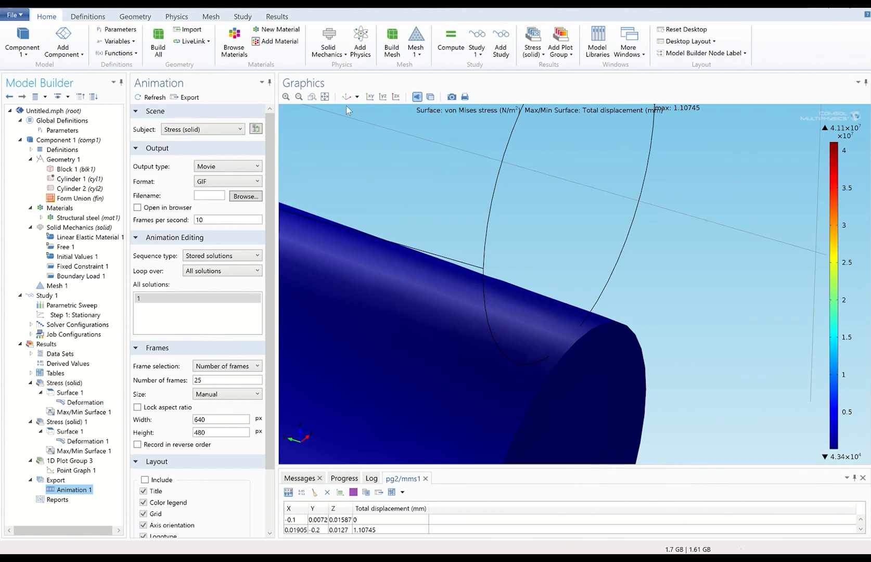
pyautogui.click(326, 98)
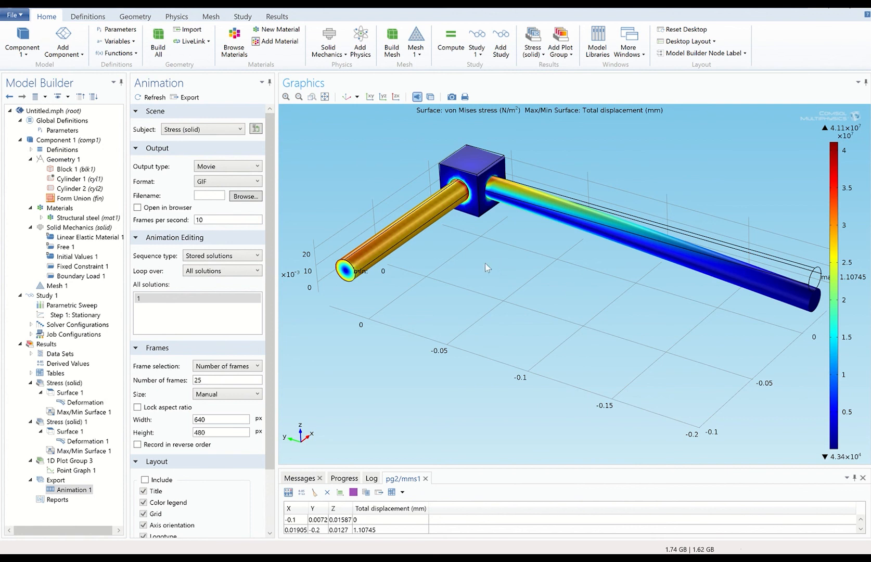
# Delete Animation 1 from the Export group.
pyautogui.click(52, 480)
pyautogui.rightClick(54, 483)
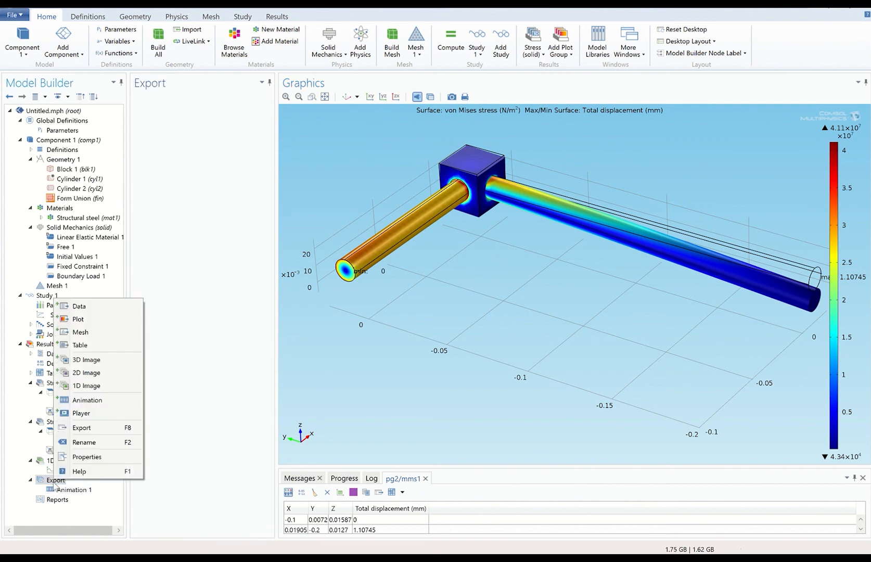
pyautogui.click(67, 491)
pyautogui.rightClick(67, 491)
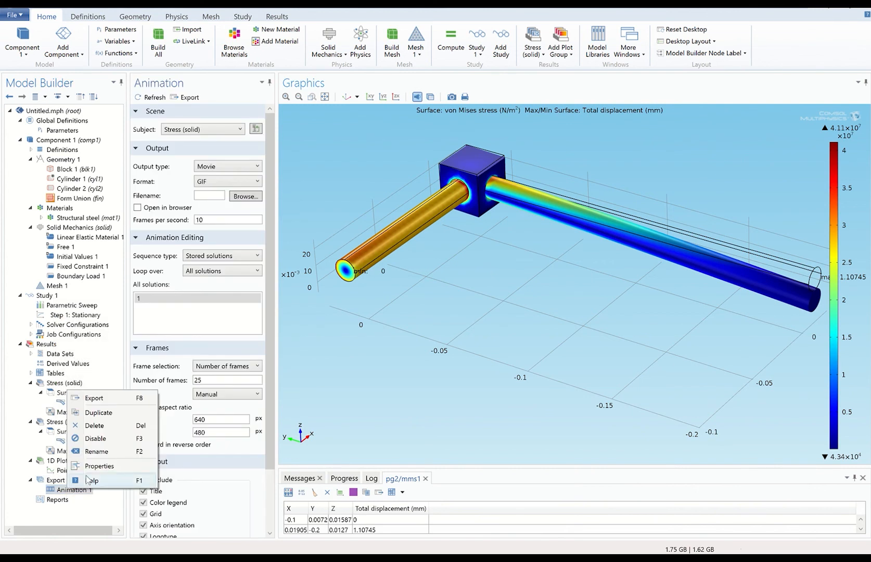
pyautogui.click(95, 425)
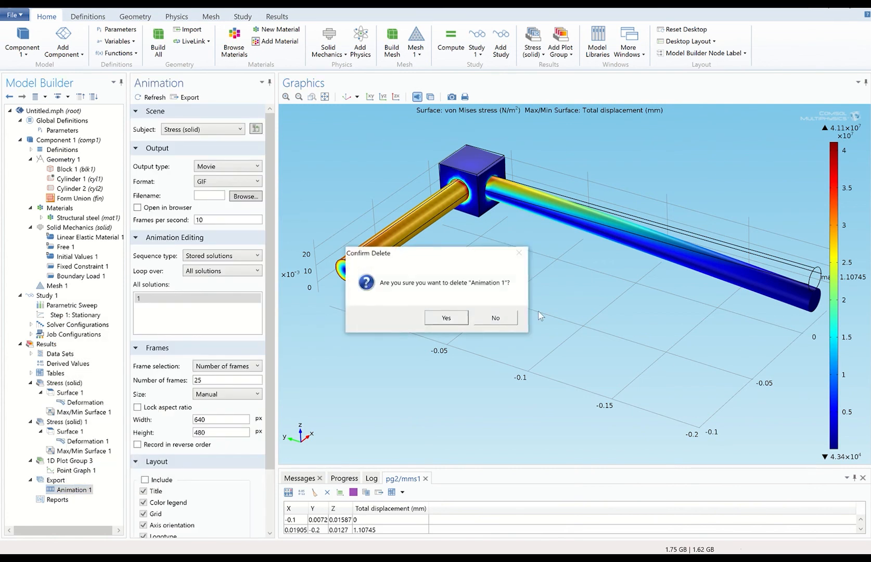
pyautogui.click(459, 319)
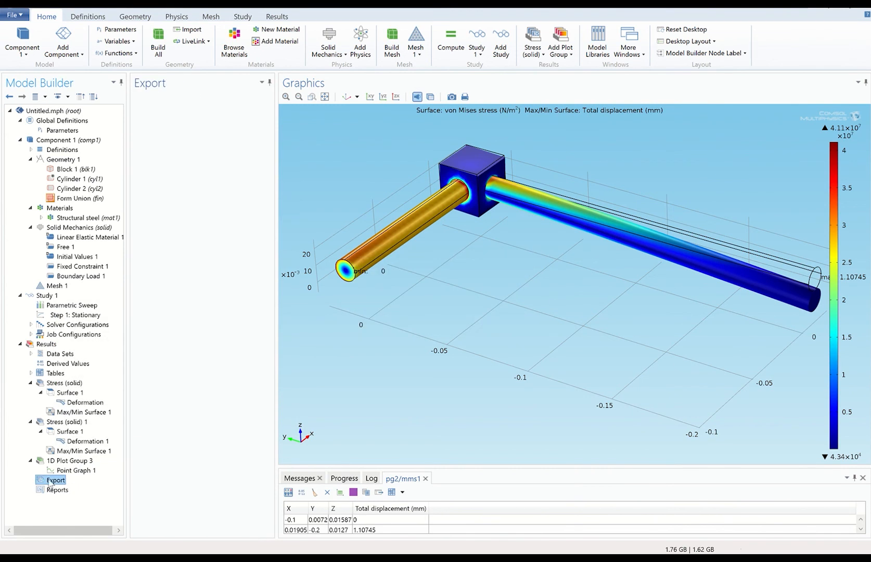
pyautogui.rightClick(66, 482)
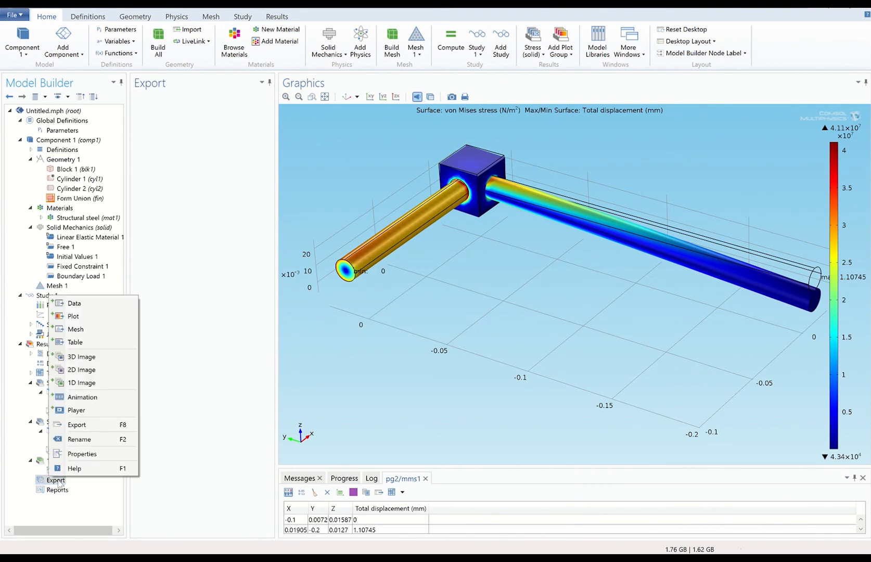
# Add Player 1 animating Stress (solid) 1 over Rod1_Length and generate its 16 frames.
pyautogui.click(102, 411)
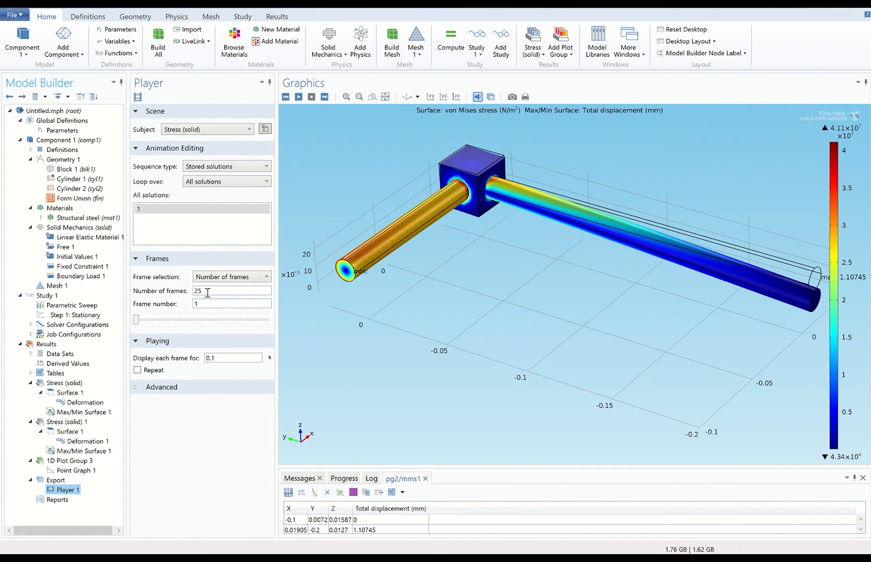
pyautogui.click(139, 98)
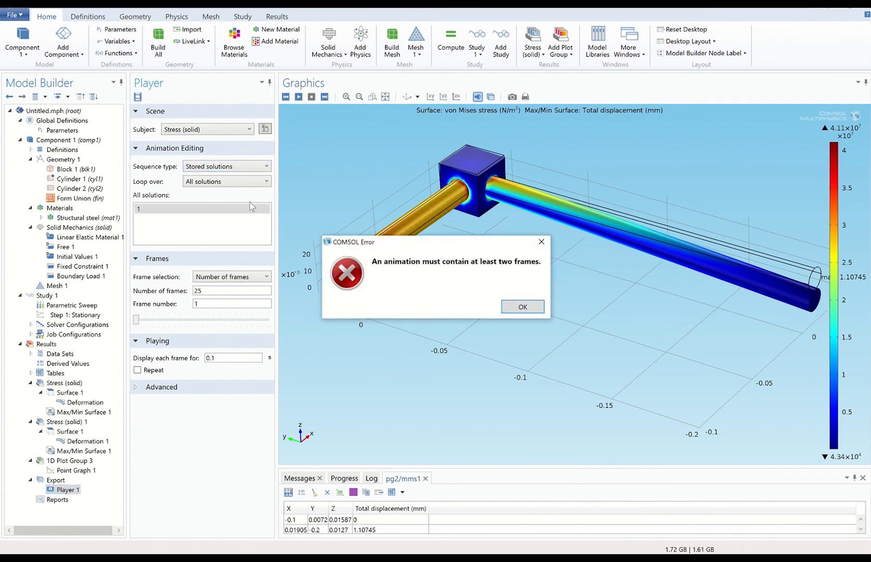
pyautogui.click(530, 311)
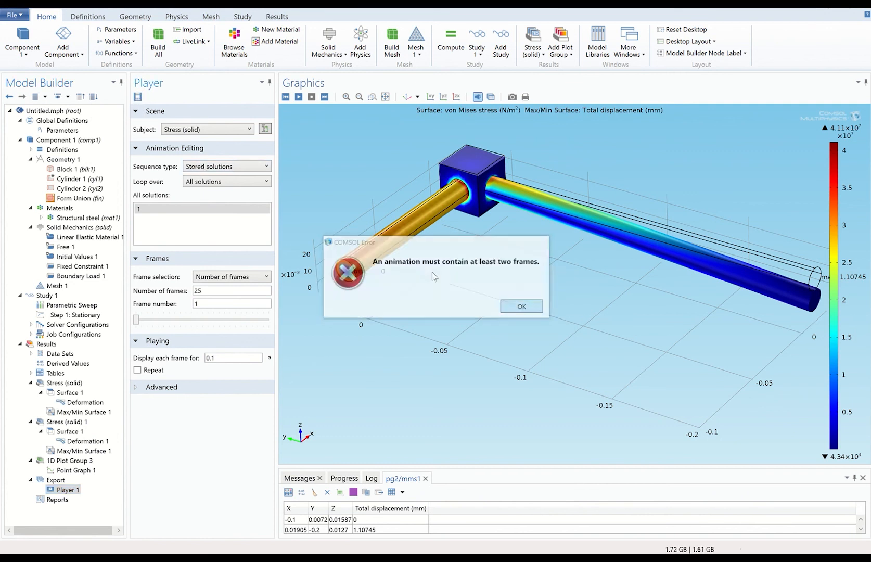
pyautogui.click(226, 130)
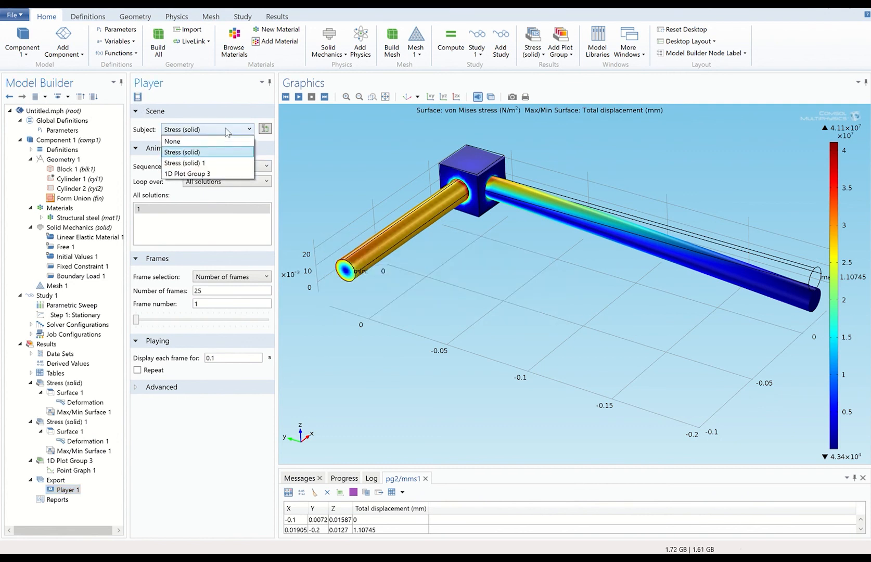
pyautogui.click(218, 163)
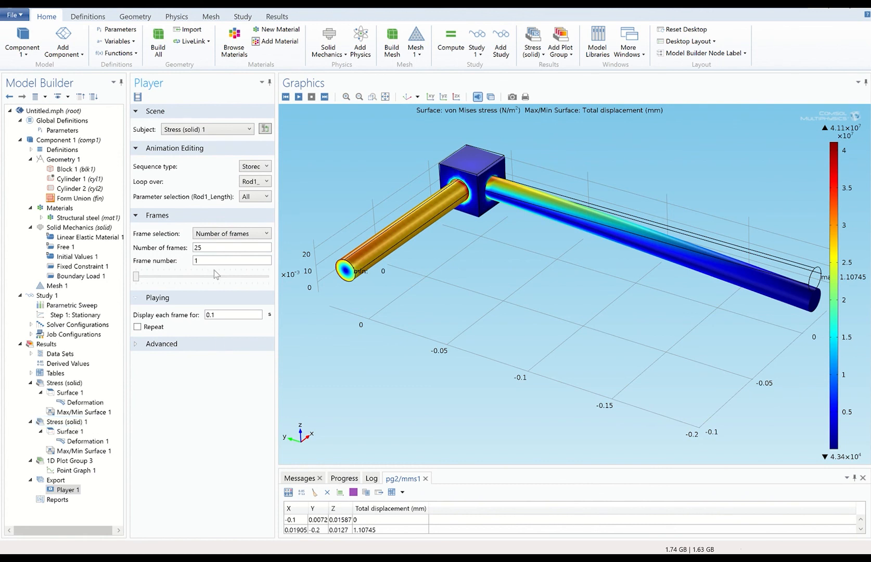
pyautogui.click(138, 97)
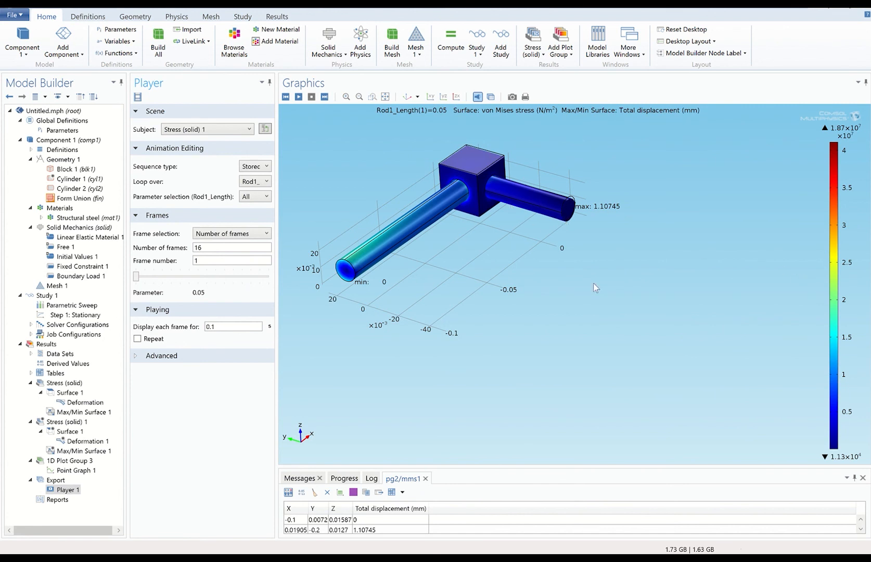
# Play the 16-frame rod-length animation on repeat, then stop it at frame 9 (Rod1_Length 0.13).
pyautogui.click(299, 97)
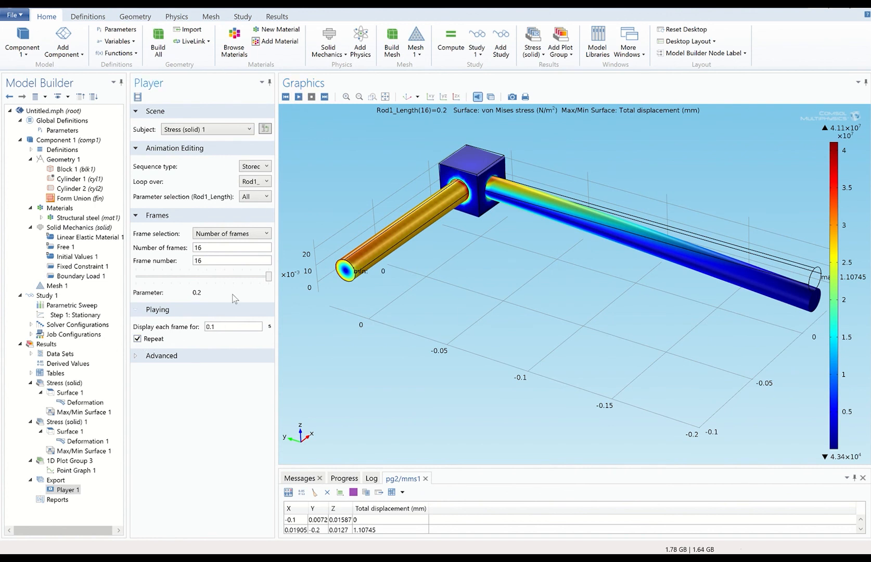
pyautogui.click(298, 97)
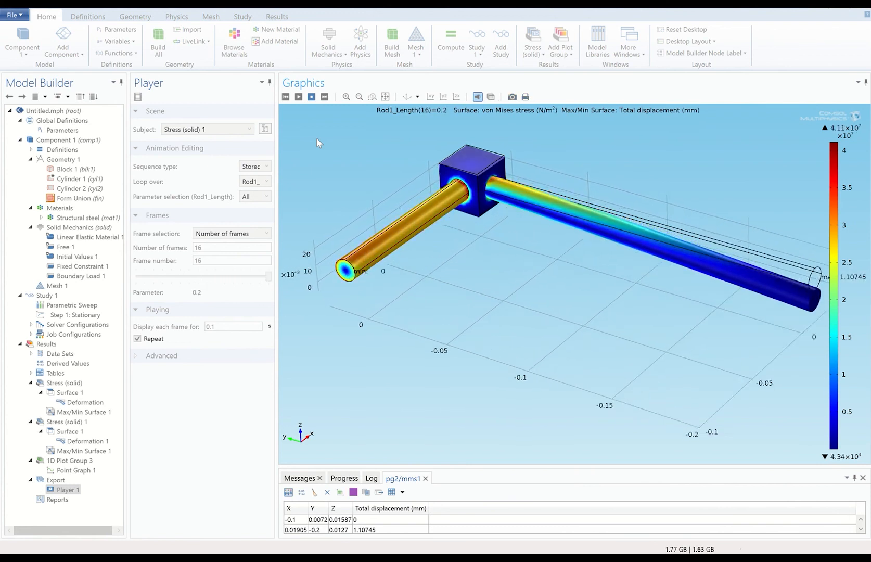
pyautogui.click(311, 97)
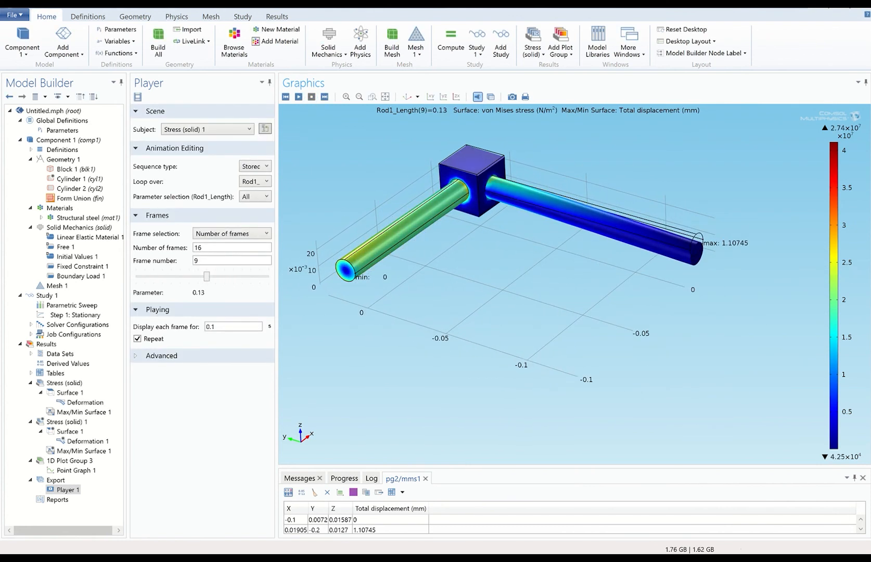